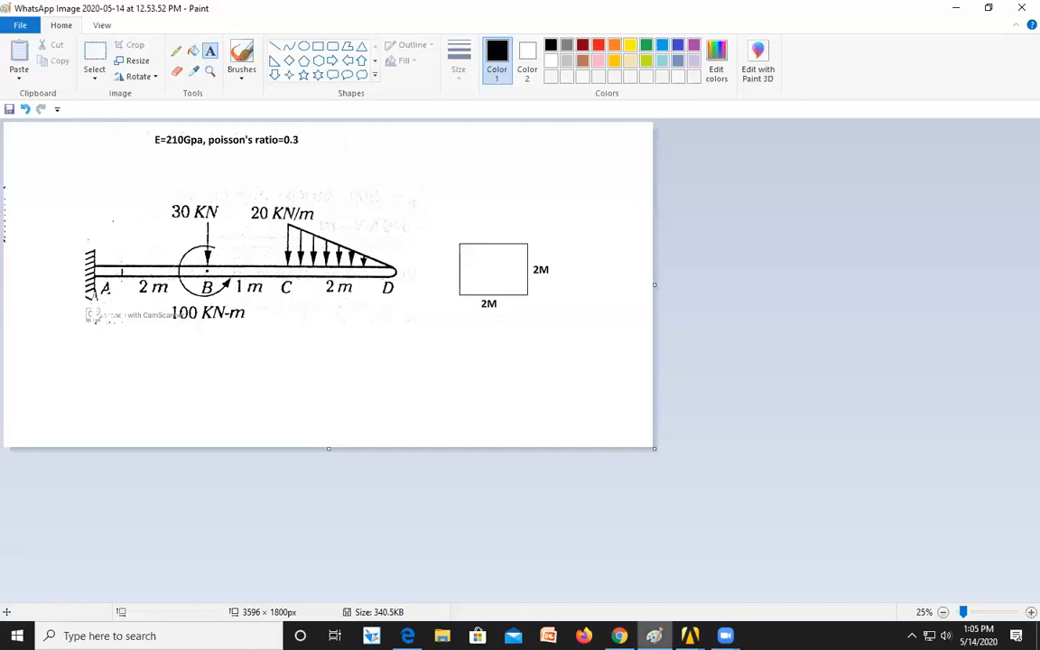
Switch to ANSYS and filter the GUI preferences to the Structural discipline
{"action": "left_click", "coordinate": [691, 636]}
{"action": "left_click", "coordinate": [737, 572]}
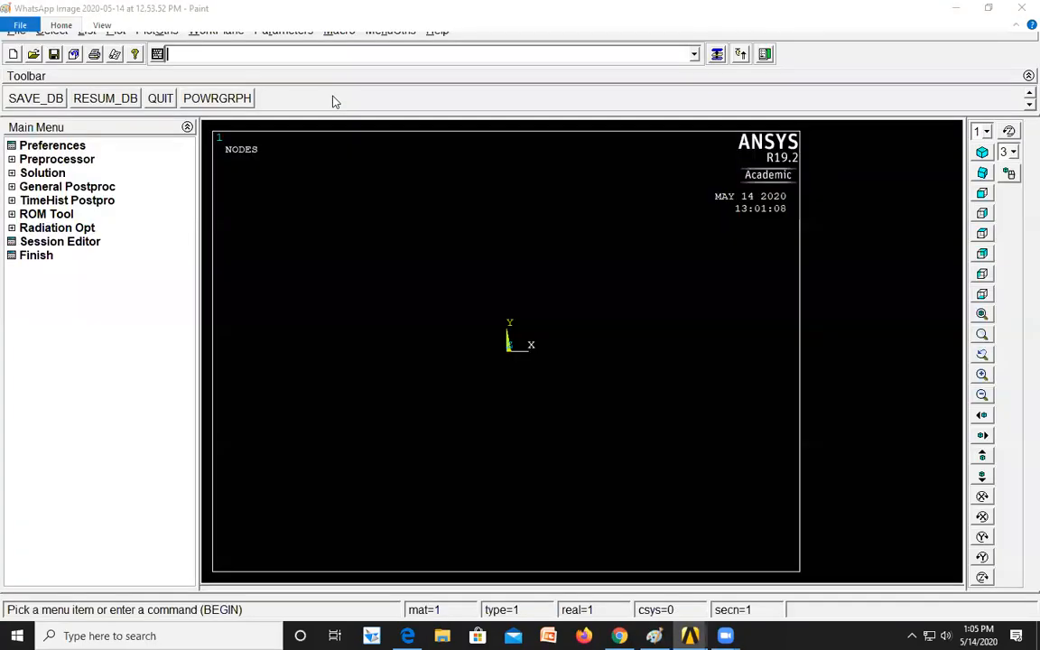
{"action": "left_click", "coordinate": [71, 150]}
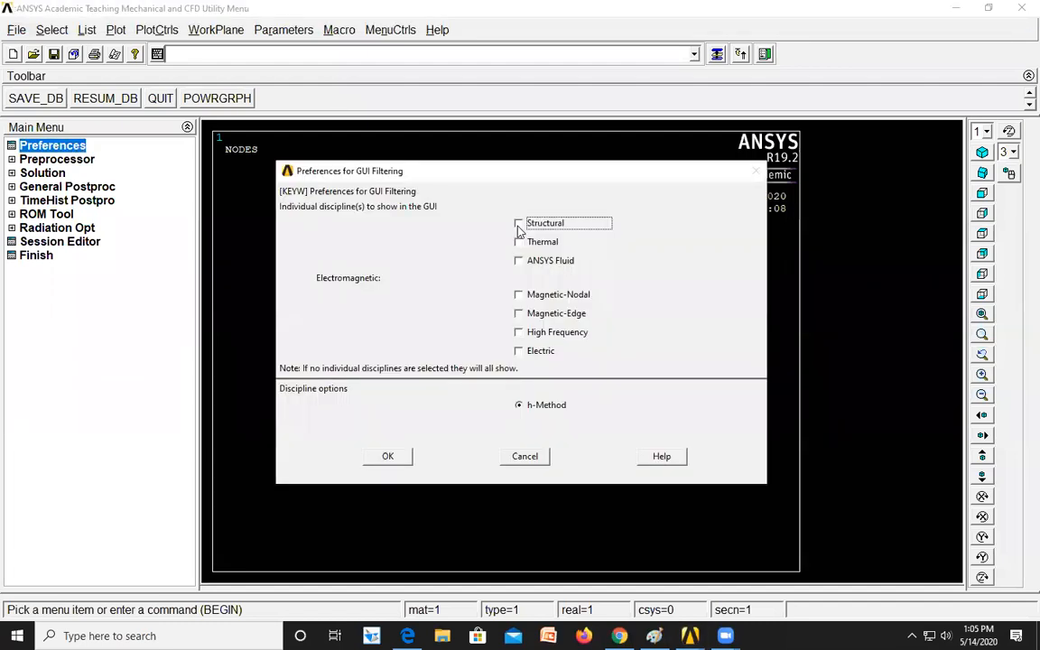
{"action": "left_click", "coordinate": [394, 458]}
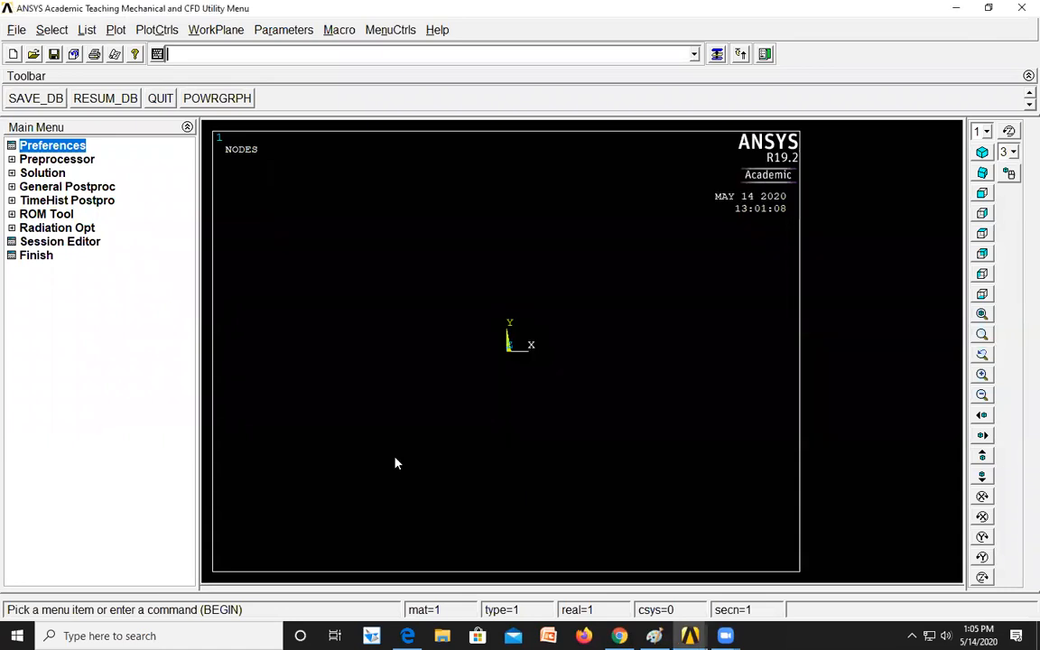
Enter the preprocessor and define element type 1 as BEAM3 with the command et,1,beam3
{"action": "left_click", "coordinate": [60, 161]}
{"action": "left_click", "coordinate": [65, 174]}
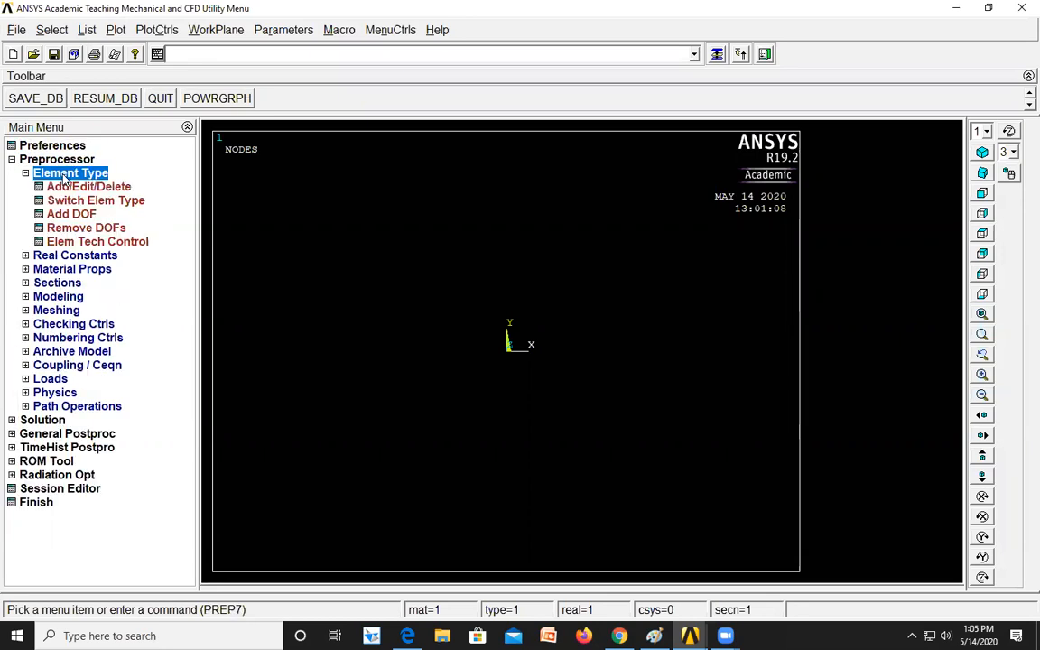
{"action": "left_click", "coordinate": [184, 57]}
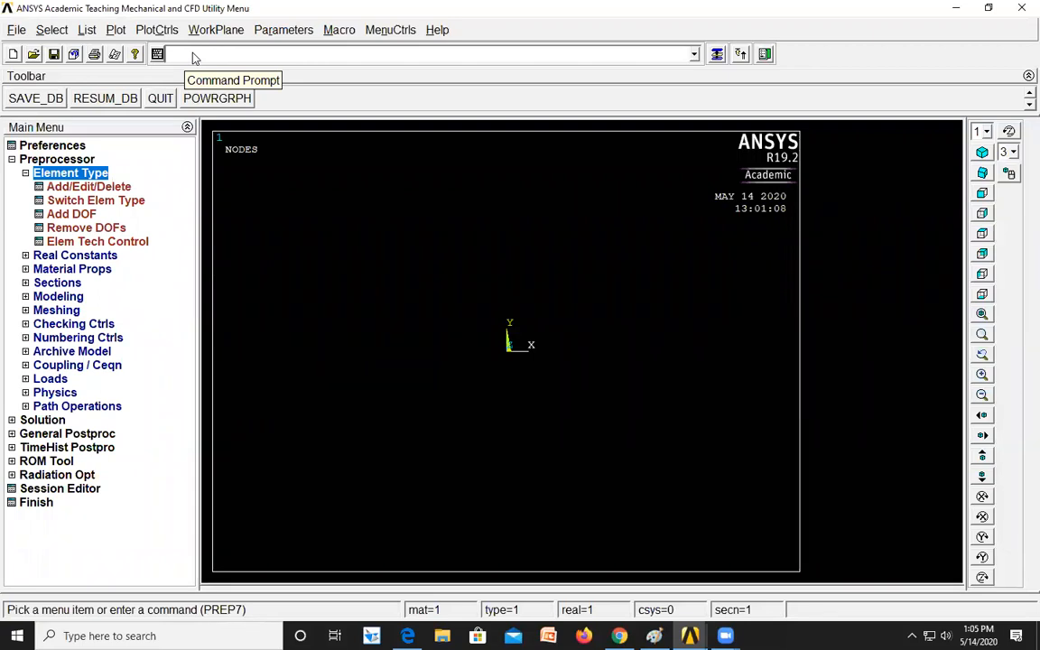
{"action": "type", "text": "et"}
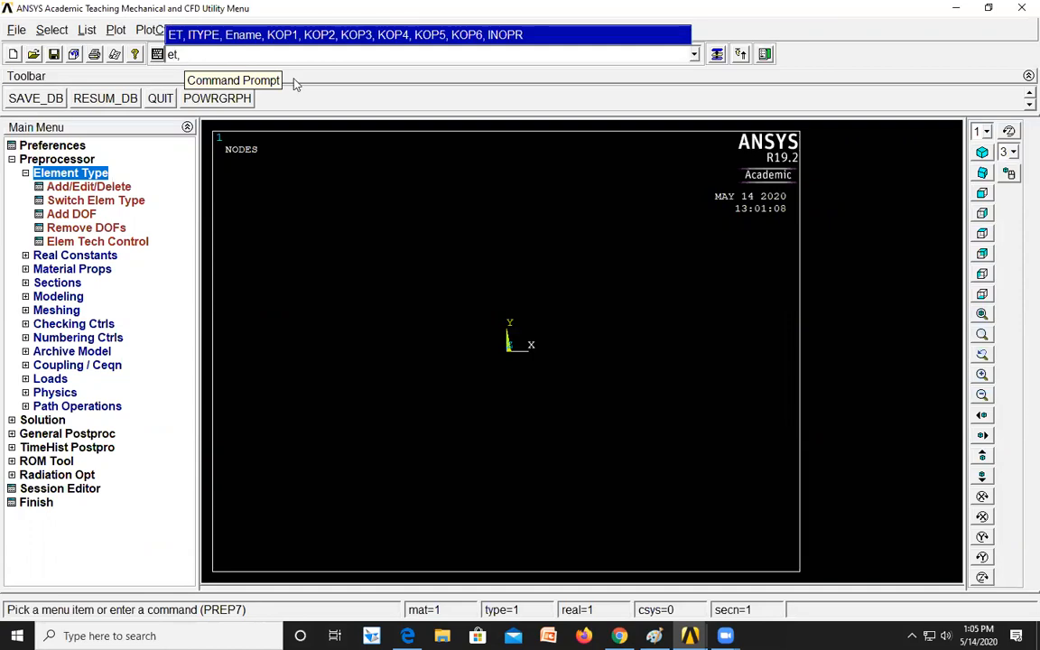
{"action": "type", "text": ","}
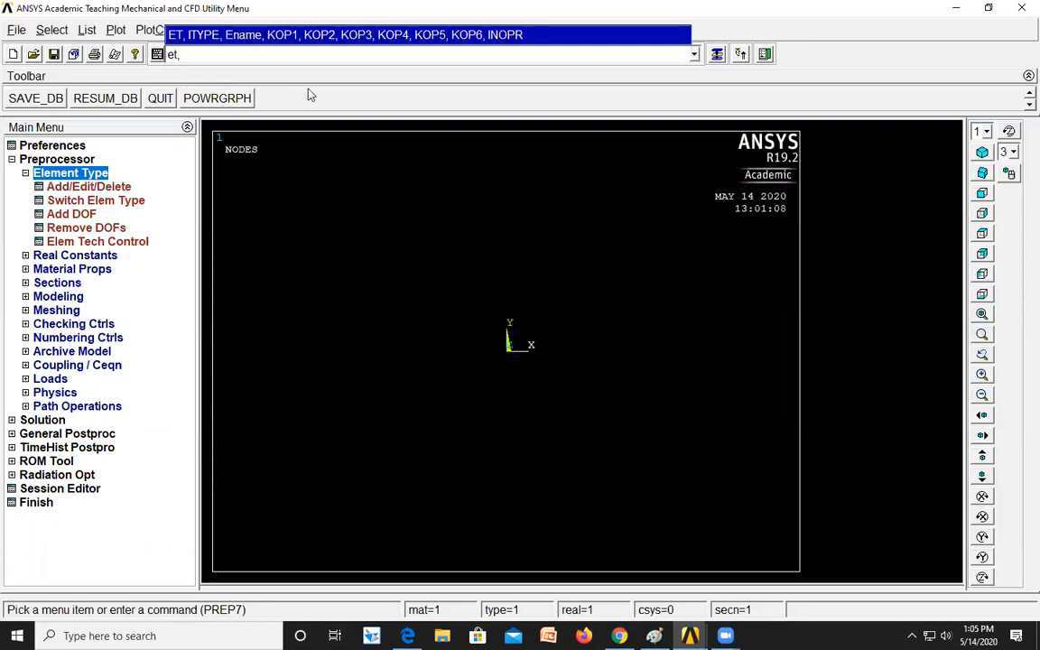
{"action": "type", "text": "1,beam3"}
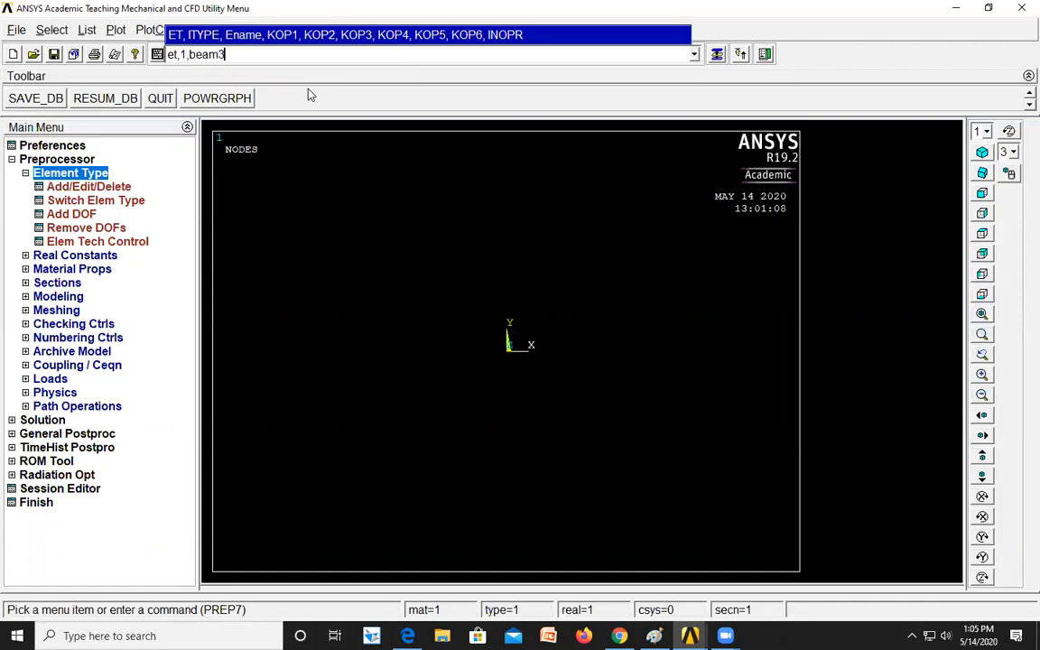
{"action": "key", "text": "Return"}
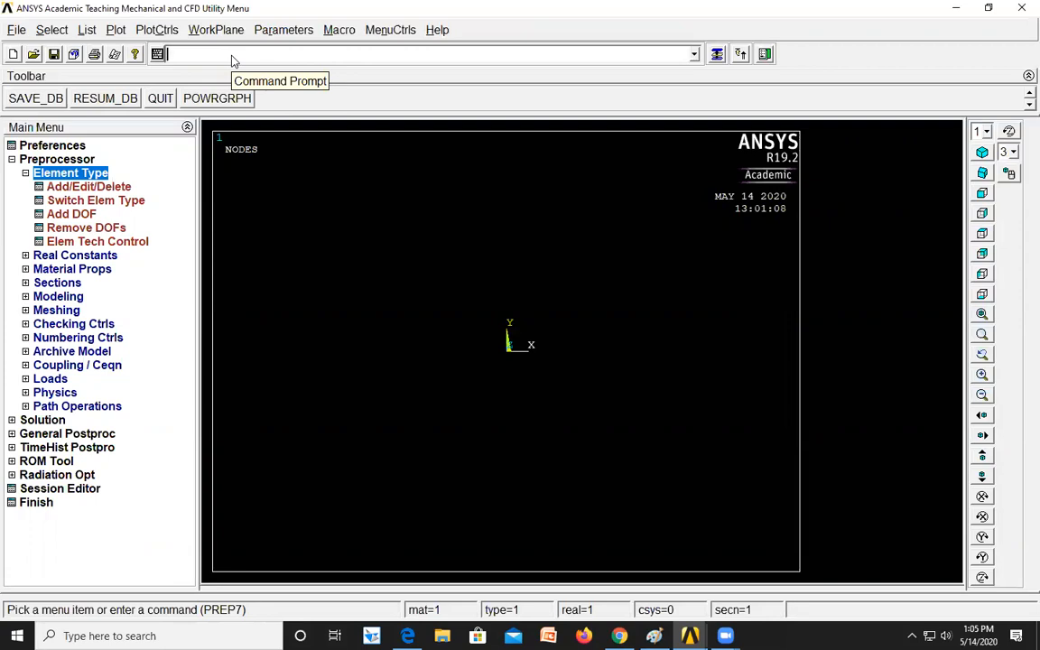
Define real constant set 1 with area 4, moment of inertia 1.33 and height 2 using the command r,1,4,1.33,2
{"action": "type", "text": "r"}
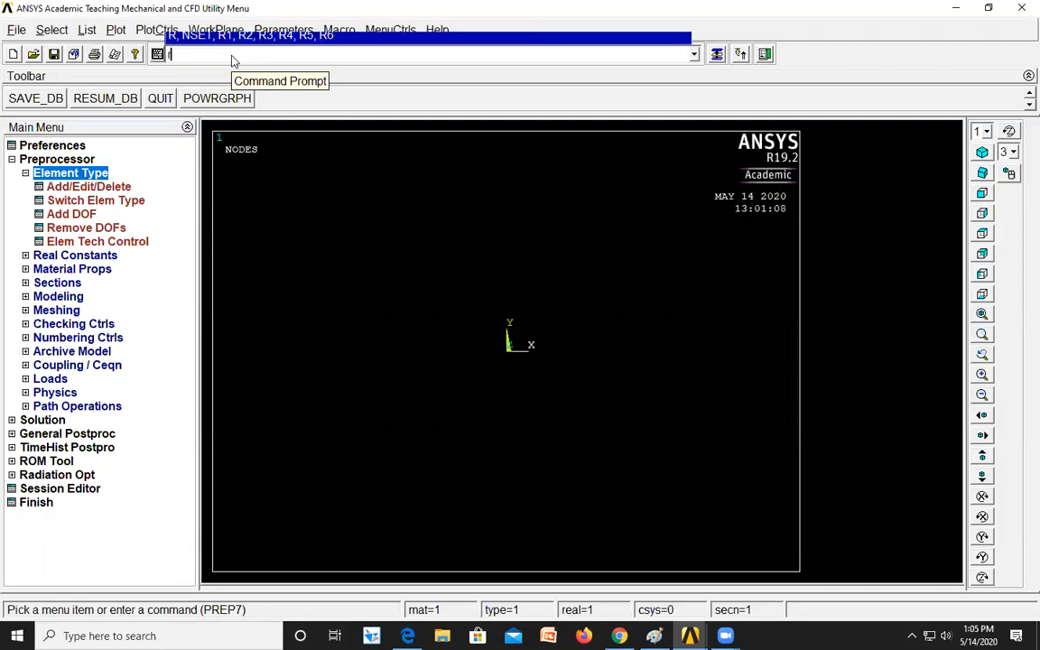
{"action": "type", "text": ",1"}
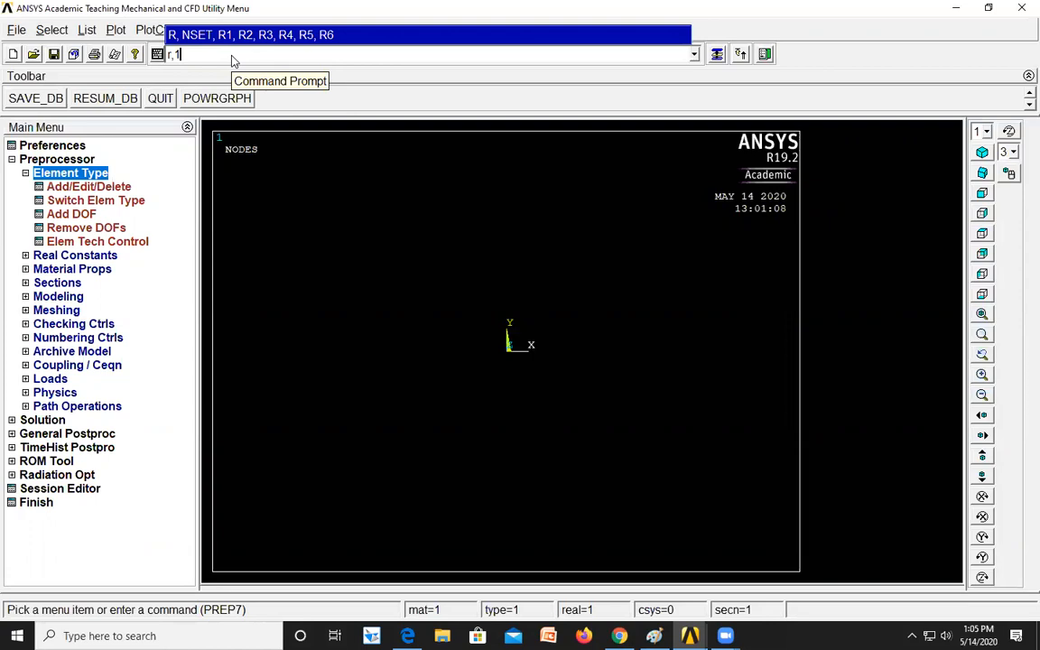
{"action": "type", "text": ","}
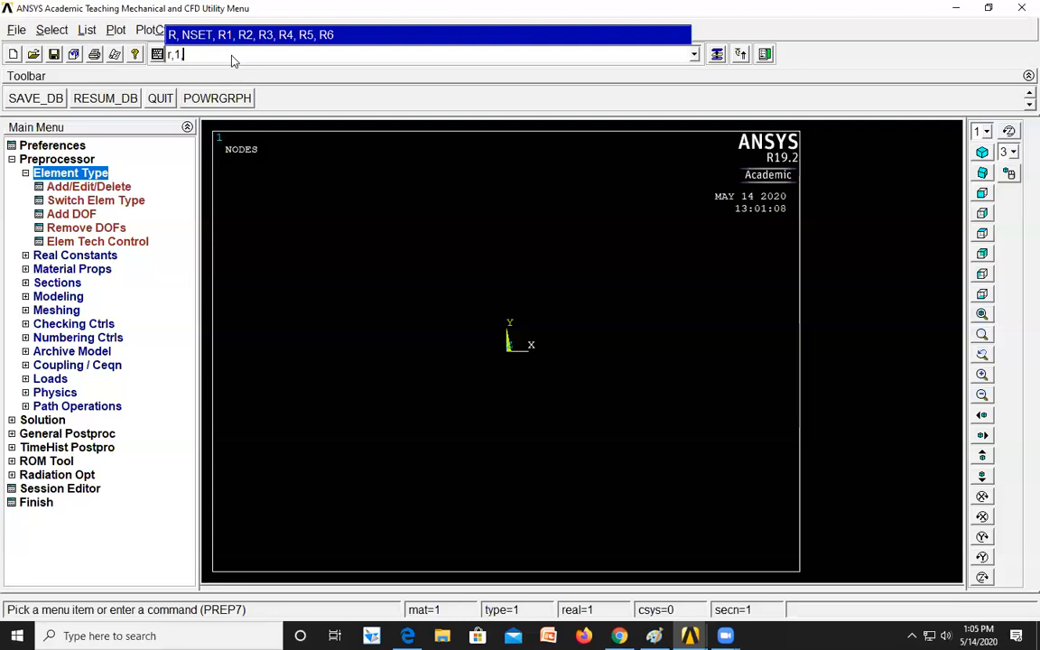
{"action": "type", "text": "4,"}
{"action": "type", "text": "1.33,2"}
{"action": "key", "text": "Return"}
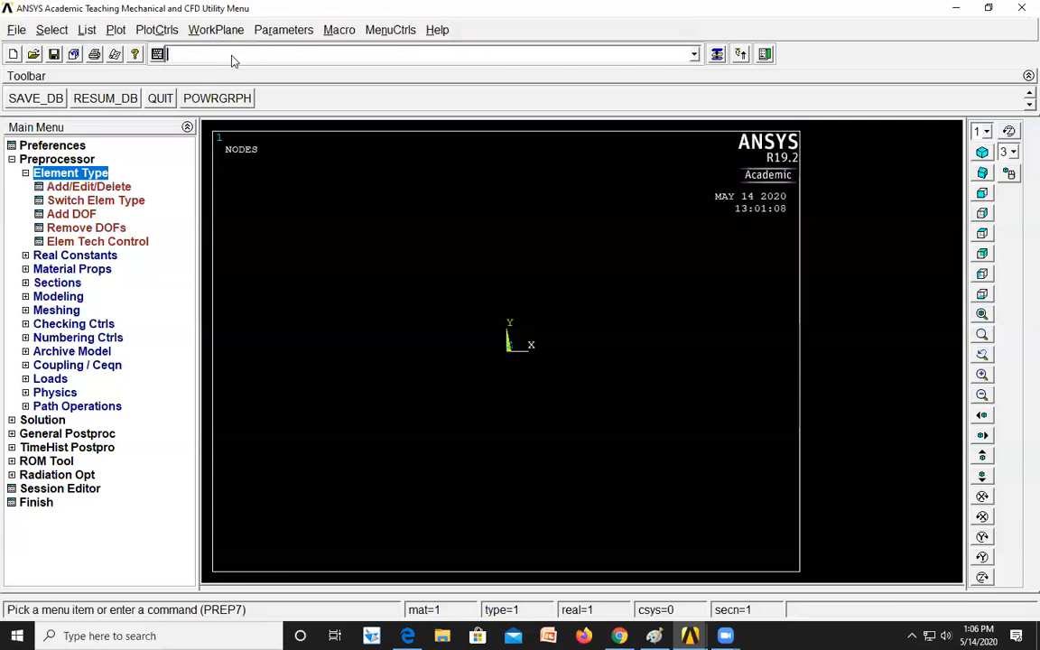
Define material model 1 as structural linear elastic isotropic with EX 210e9 and PRXY 0.3
{"action": "left_click", "coordinate": [90, 272]}
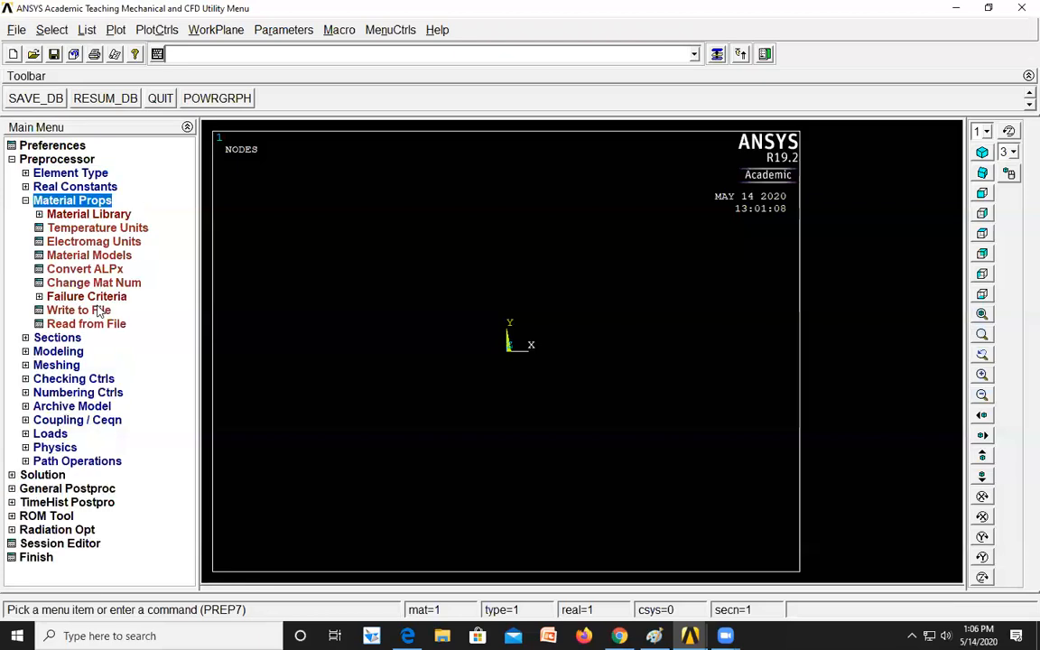
{"action": "left_click", "coordinate": [88, 256]}
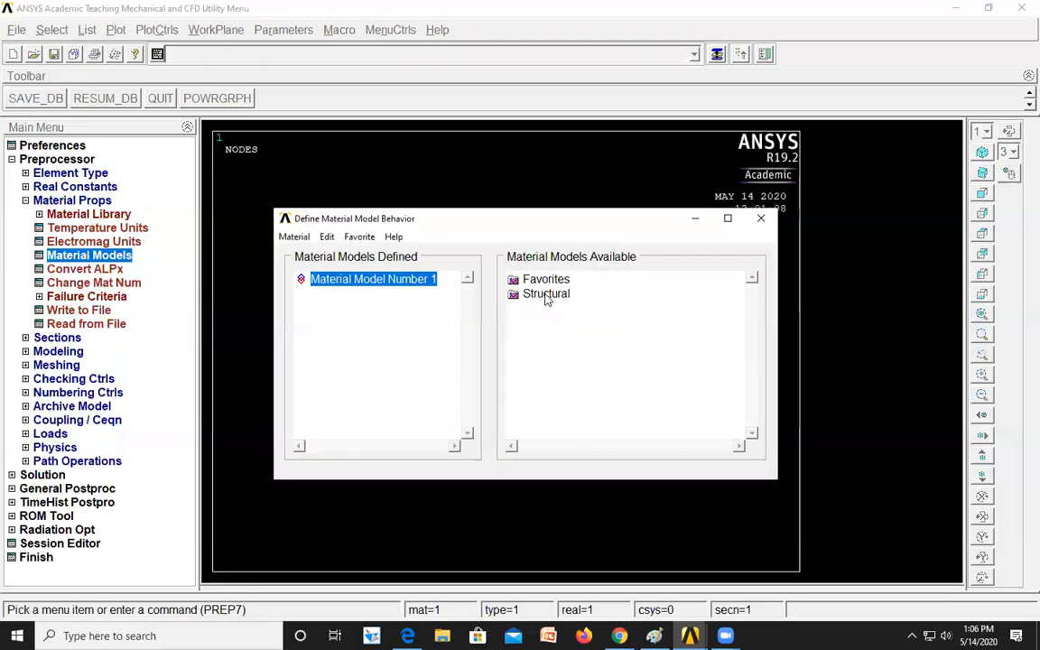
{"action": "double_click", "coordinate": [546, 293]}
{"action": "double_click", "coordinate": [559, 308]}
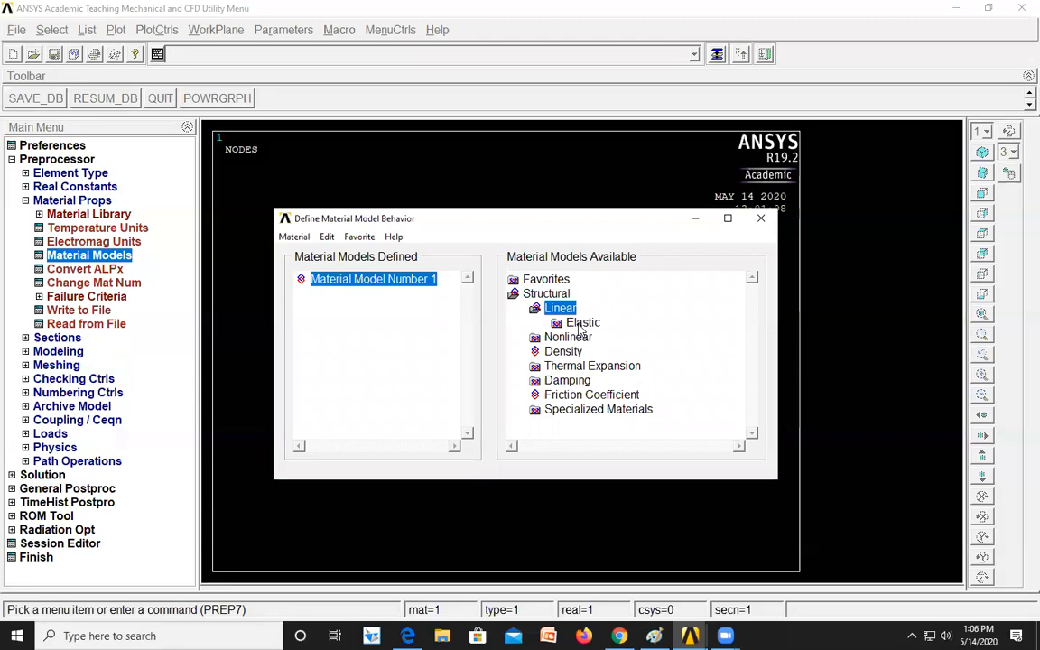
{"action": "double_click", "coordinate": [582, 322]}
{"action": "double_click", "coordinate": [604, 337]}
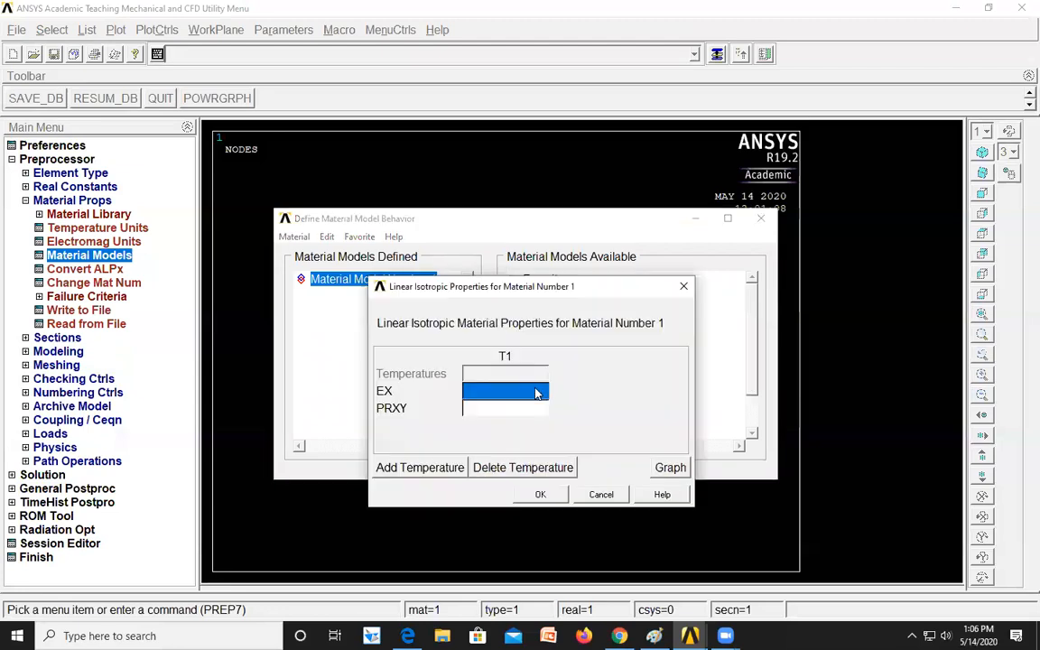
{"action": "type", "text": "210"}
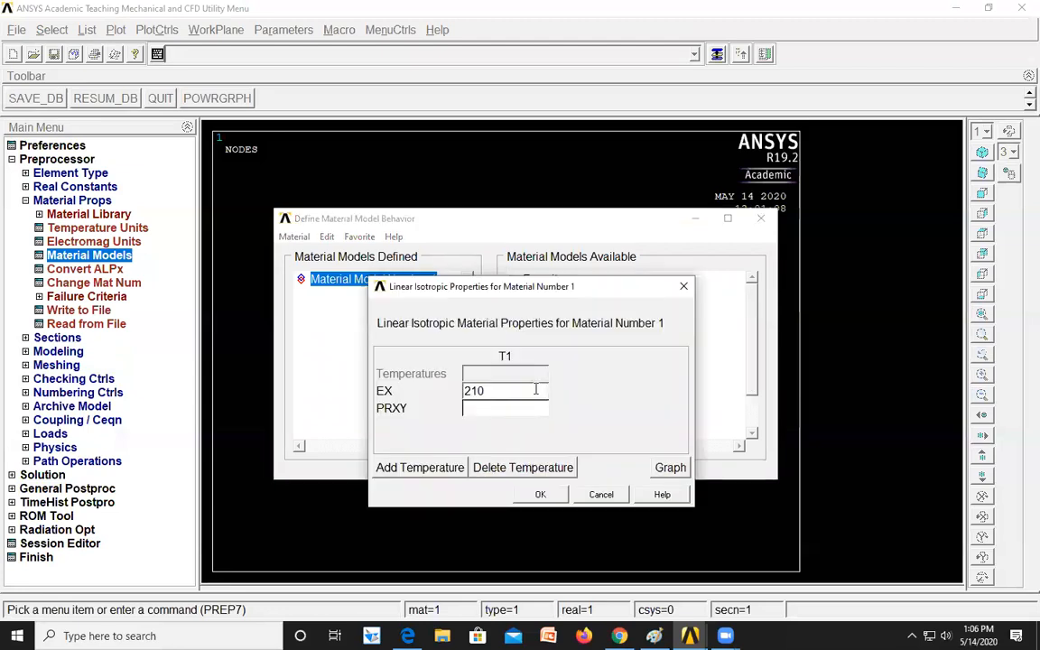
{"action": "type", "text": "e9"}
{"action": "left_click", "coordinate": [521, 411]}
{"action": "type", "text": "0"}
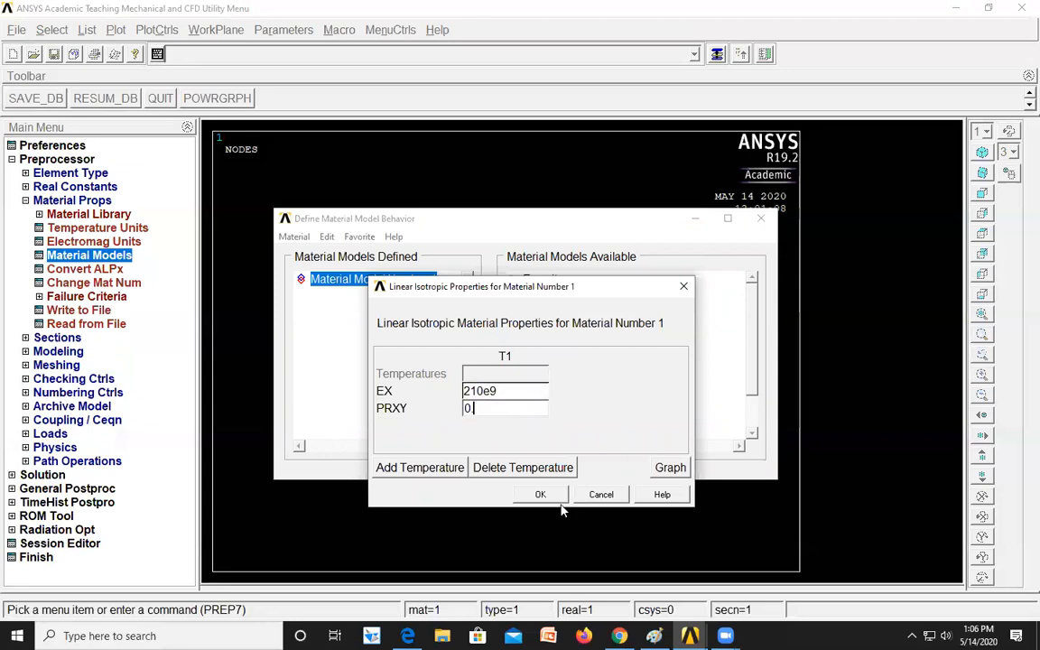
{"action": "type", "text": ".3"}
{"action": "left_click", "coordinate": [540, 494]}
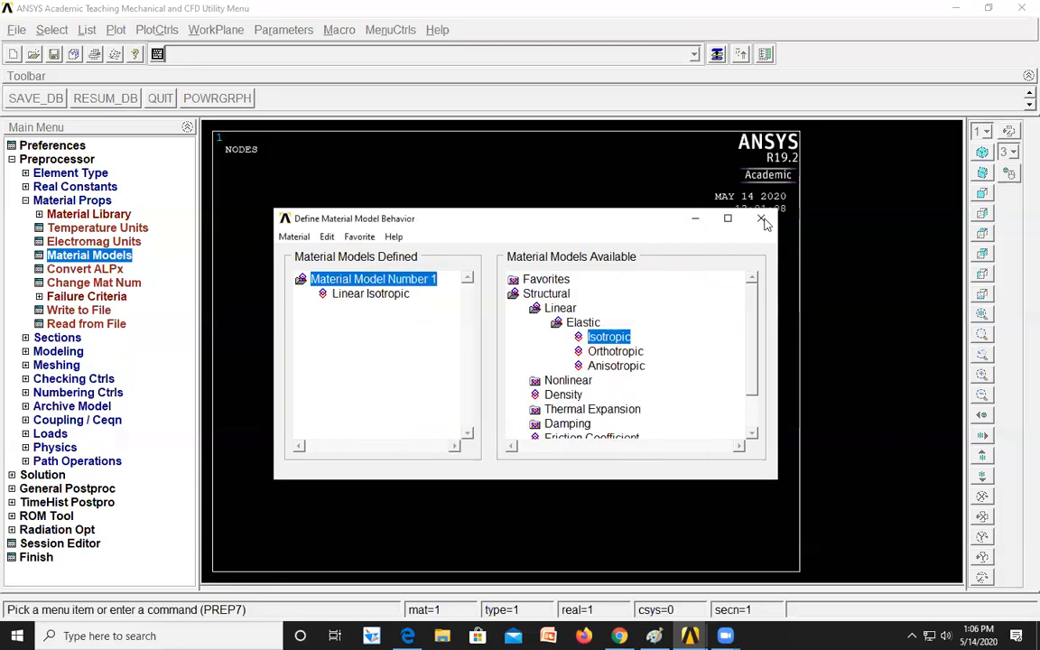
{"action": "left_click", "coordinate": [761, 219]}
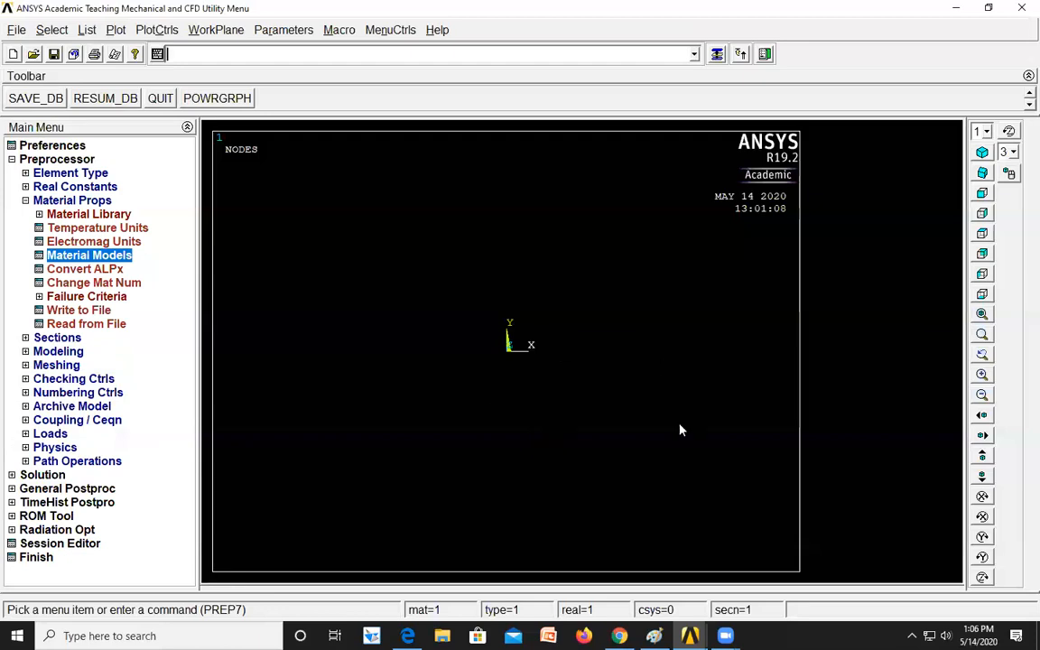
Consult the beam drawing in Paint and, back in ANSYS, create node 1 at X = 0 in the active coordinate system
{"action": "left_click", "coordinate": [655, 636]}
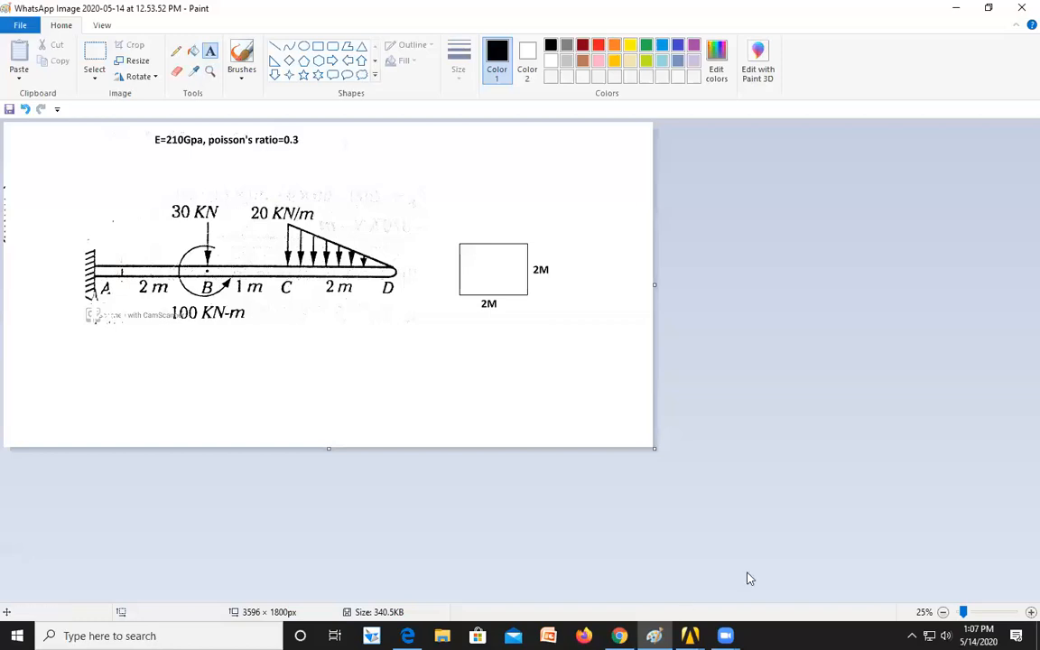
{"action": "key", "text": "alt+Tab"}
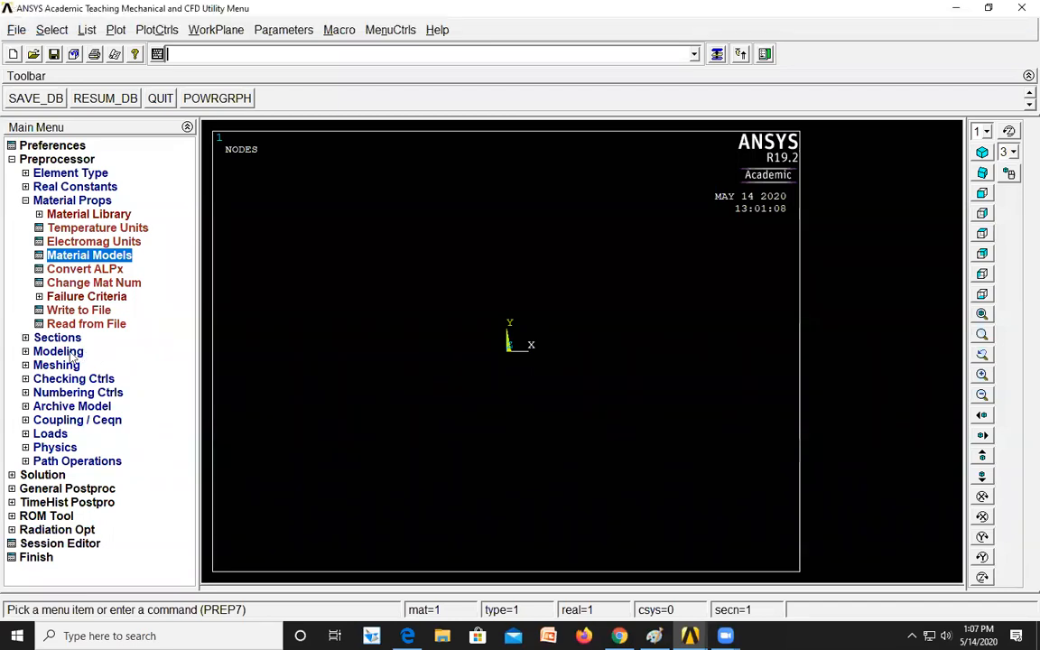
{"action": "left_click", "coordinate": [68, 351]}
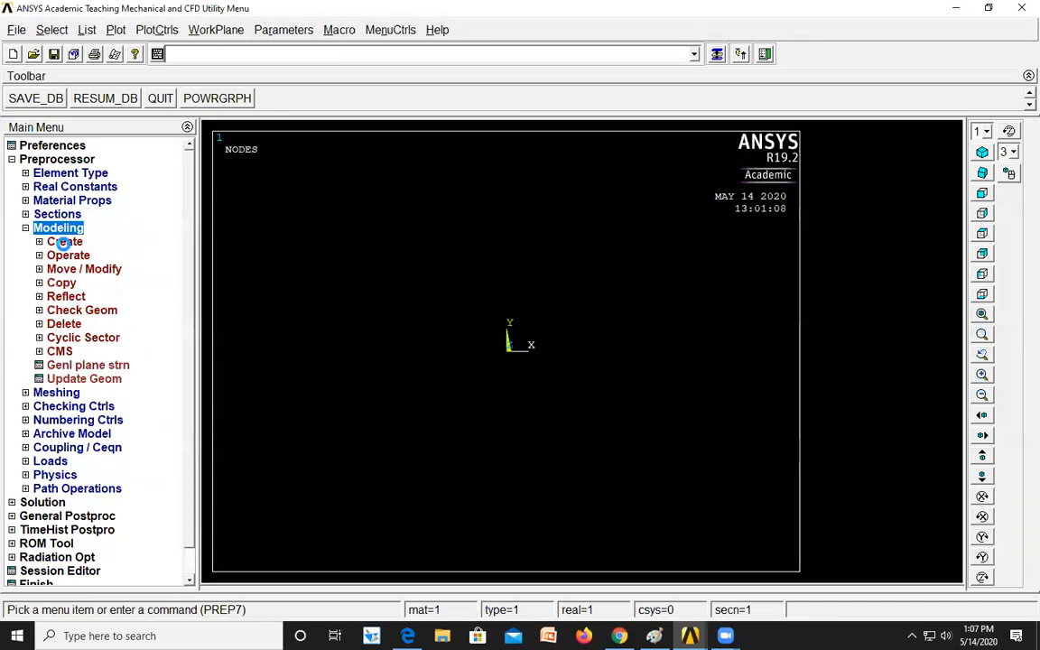
{"action": "left_click", "coordinate": [65, 242]}
{"action": "left_click", "coordinate": [76, 310]}
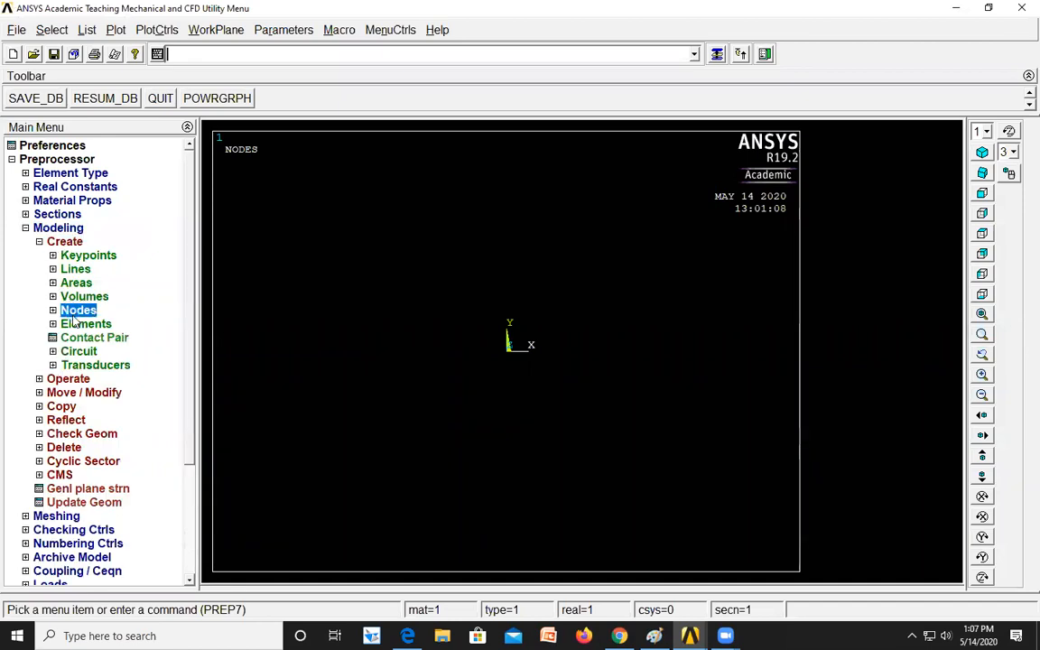
{"action": "left_click", "coordinate": [91, 338]}
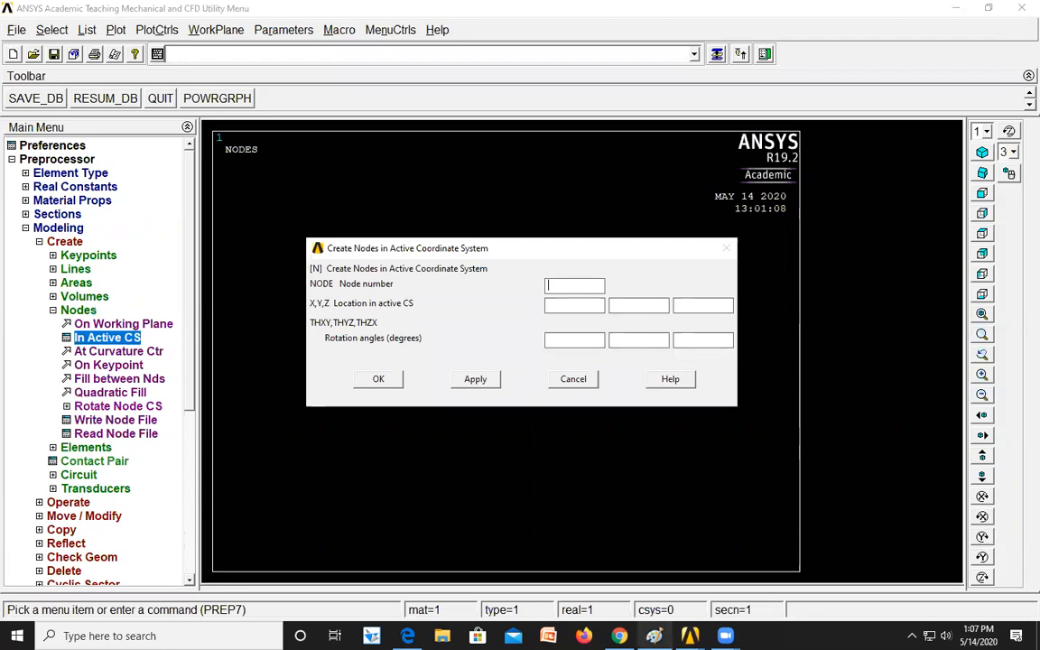
{"action": "left_click", "coordinate": [655, 636]}
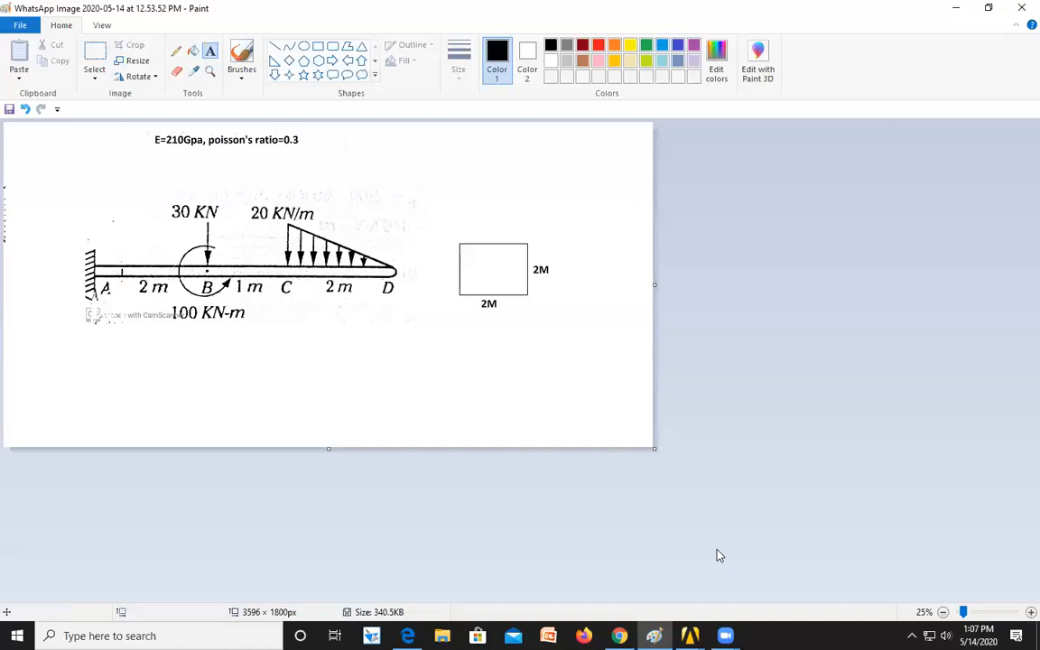
{"action": "mouse_move", "coordinate": [690, 636]}
{"action": "left_click", "coordinate": [749, 555]}
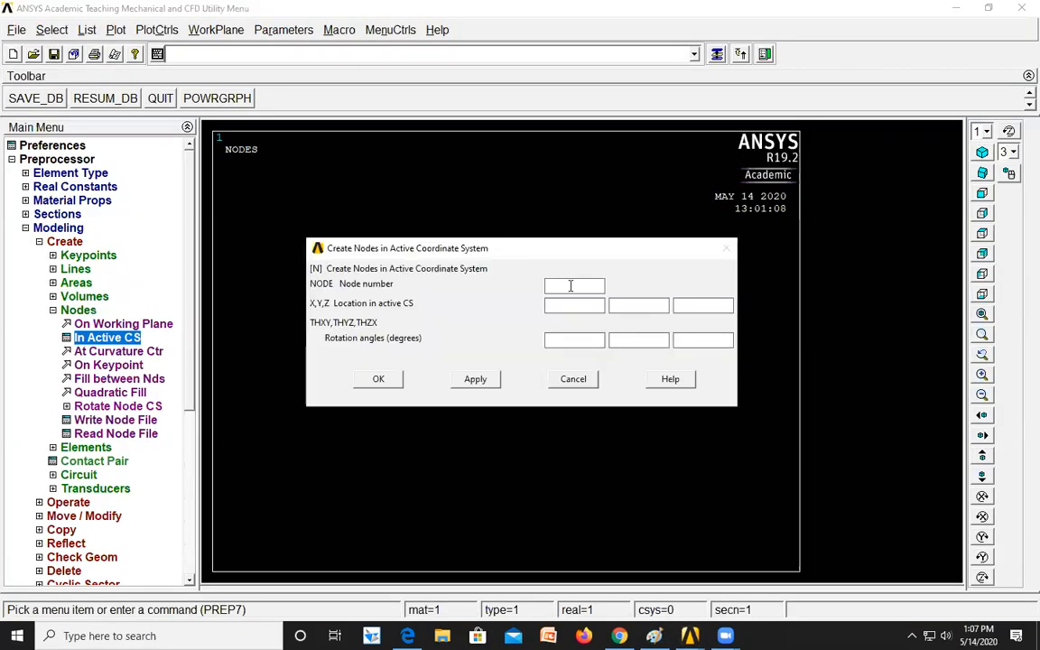
{"action": "left_click", "coordinate": [571, 285]}
{"action": "type", "text": "1"}
{"action": "left_click", "coordinate": [550, 307]}
{"action": "type", "text": "0"}
Create node 2 at X = 2 in the active coordinate system for beam point B
{"action": "key", "text": "shift+Tab"}
{"action": "left_click", "coordinate": [561, 307]}
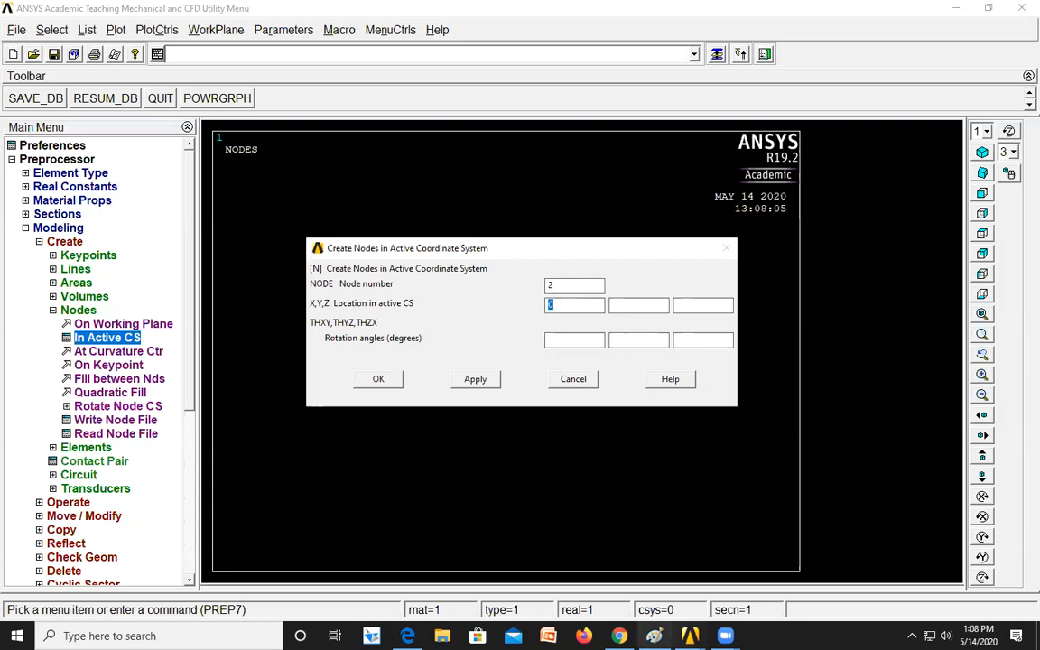
{"action": "key", "text": "alt+Tab"}
{"action": "key", "text": "alt+Tab"}
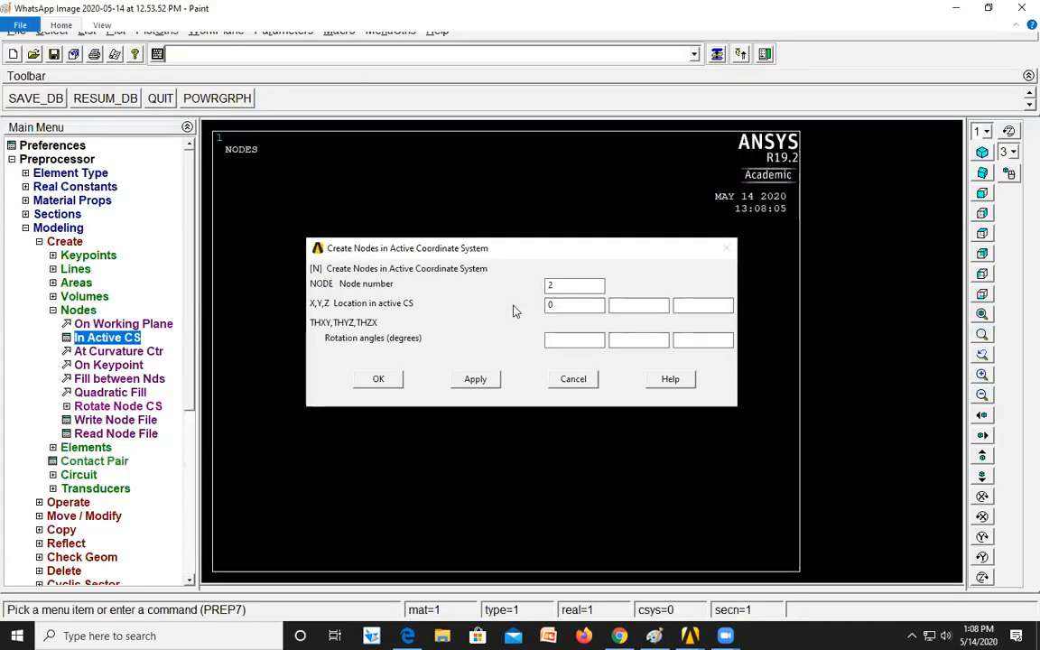
{"action": "type", "text": "2"}
{"action": "left_click", "coordinate": [479, 383]}
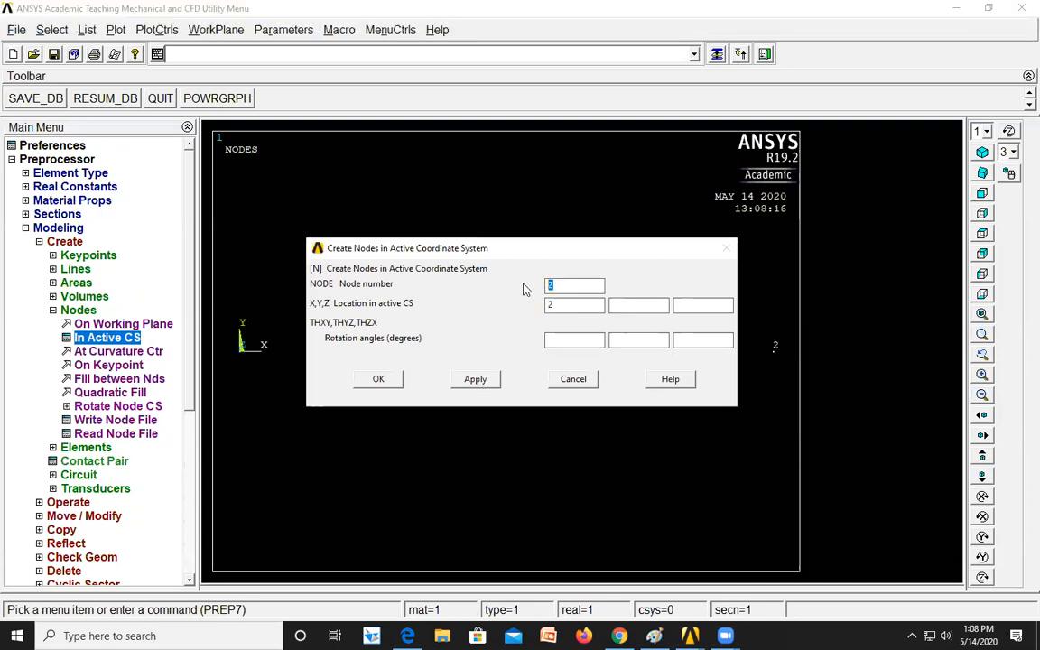
Check the beam drawing in Paint and create node 3 at X = 3 in ANSYS for point C
{"action": "type", "text": "3"}
{"action": "left_click", "coordinate": [654, 636]}
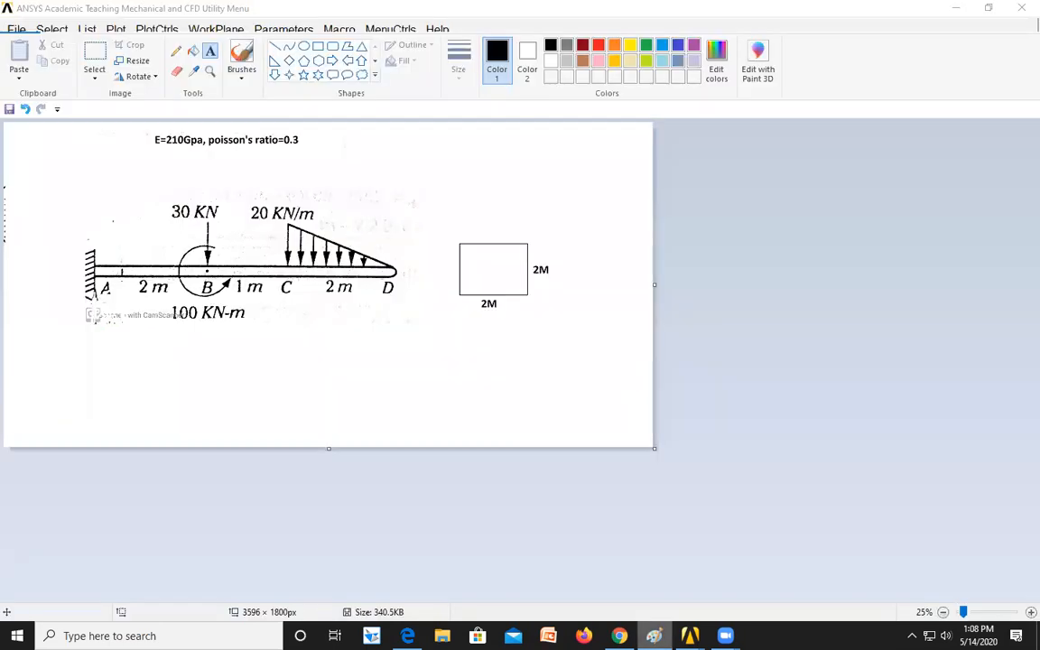
{"action": "left_click", "coordinate": [654, 636]}
{"action": "left_click_drag", "start_coordinate": [578, 305], "coordinate": [524, 312]}
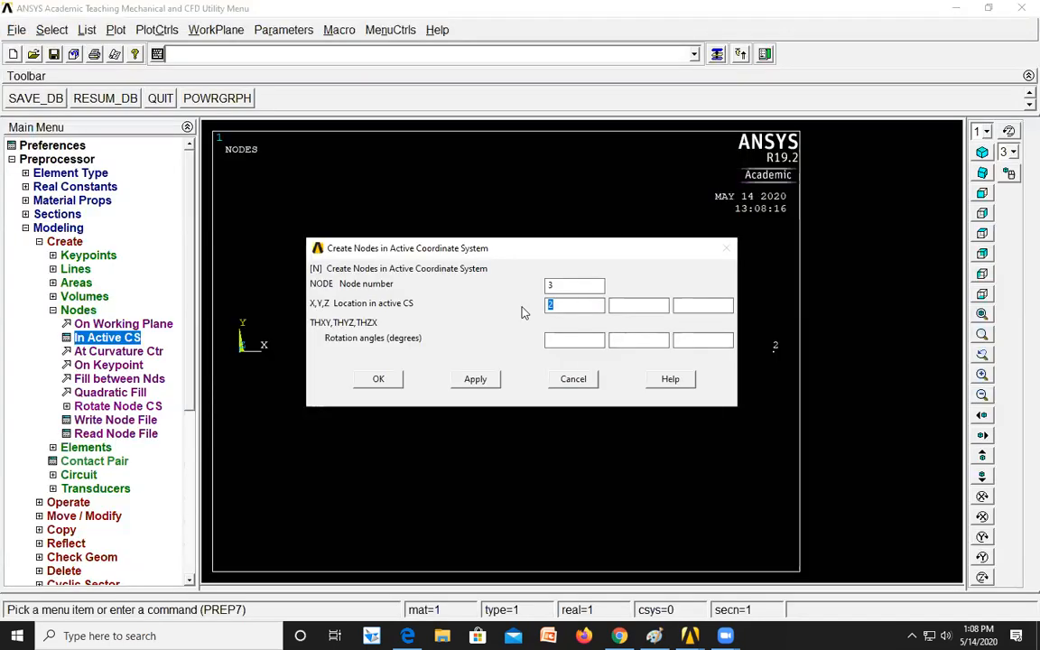
{"action": "type", "text": "3"}
{"action": "key", "text": "Return"}
Create node 4 at X = 5 for the beam's free end D and finish node creation
{"action": "type", "text": "4"}
{"action": "key", "text": "Tab"}
{"action": "type", "text": "5"}
{"action": "left_click", "coordinate": [378, 380]}
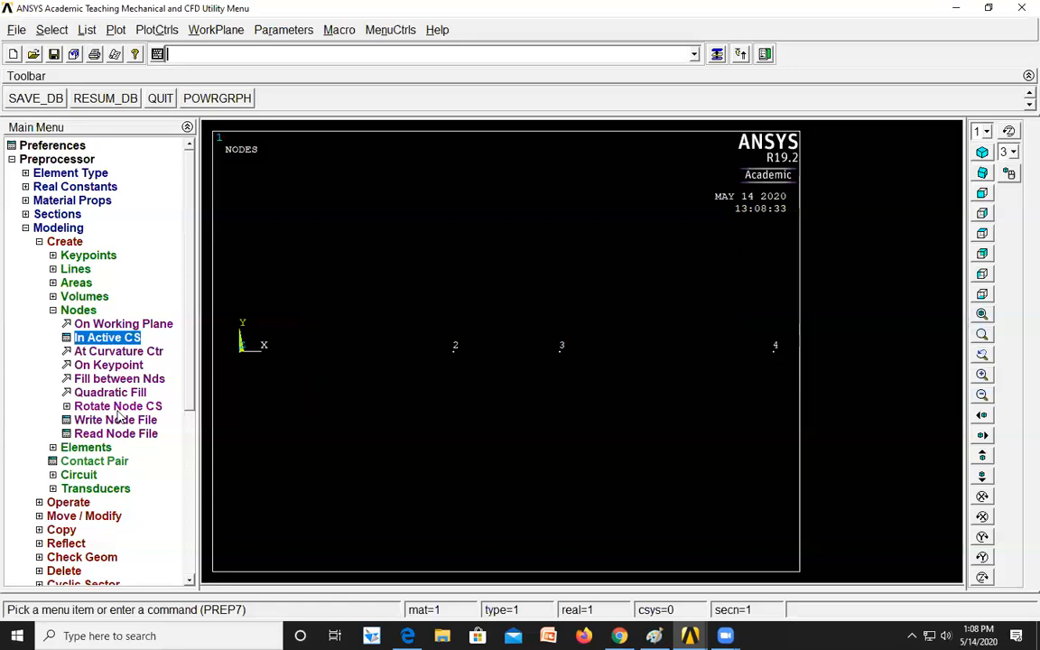
Create an auto-numbered beam element through nodes 1 and 2
{"action": "left_click", "coordinate": [86, 449]}
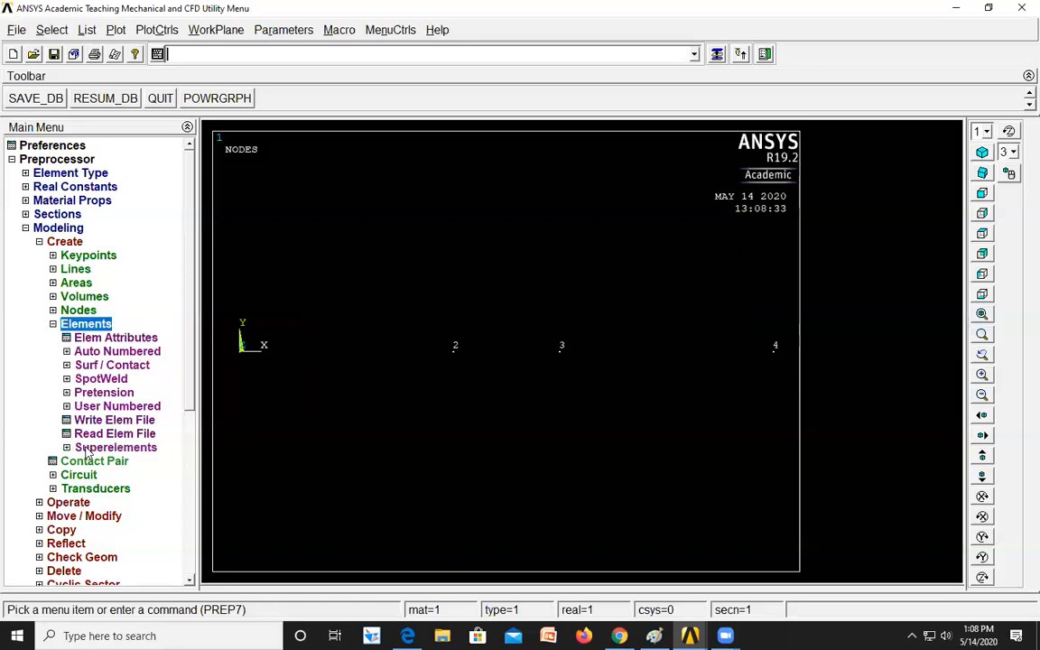
{"action": "left_click", "coordinate": [111, 353]}
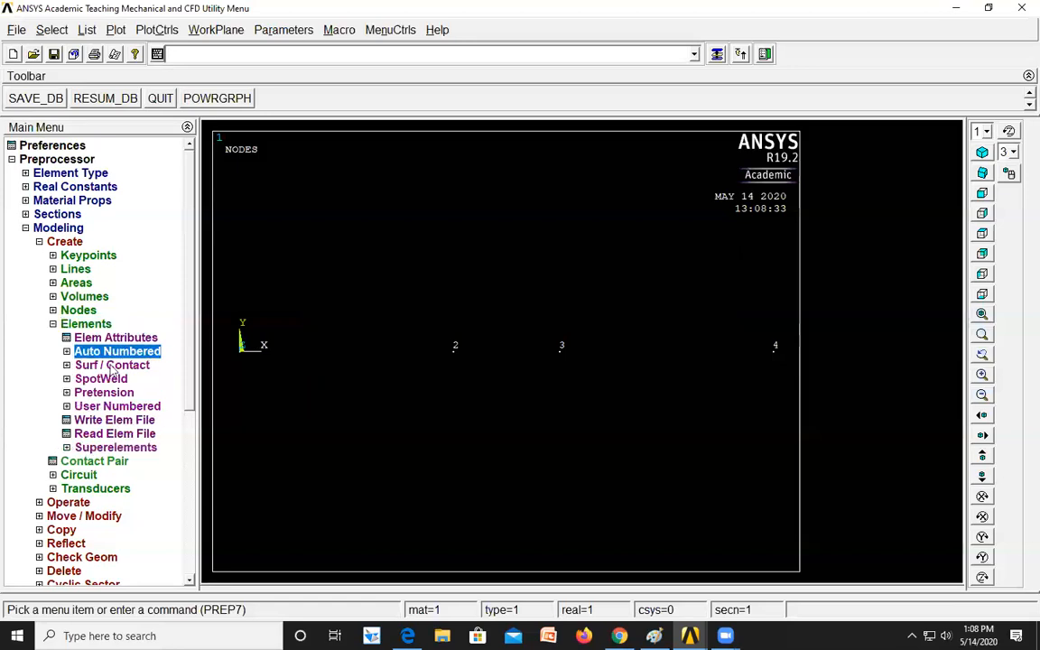
{"action": "left_click", "coordinate": [111, 366]}
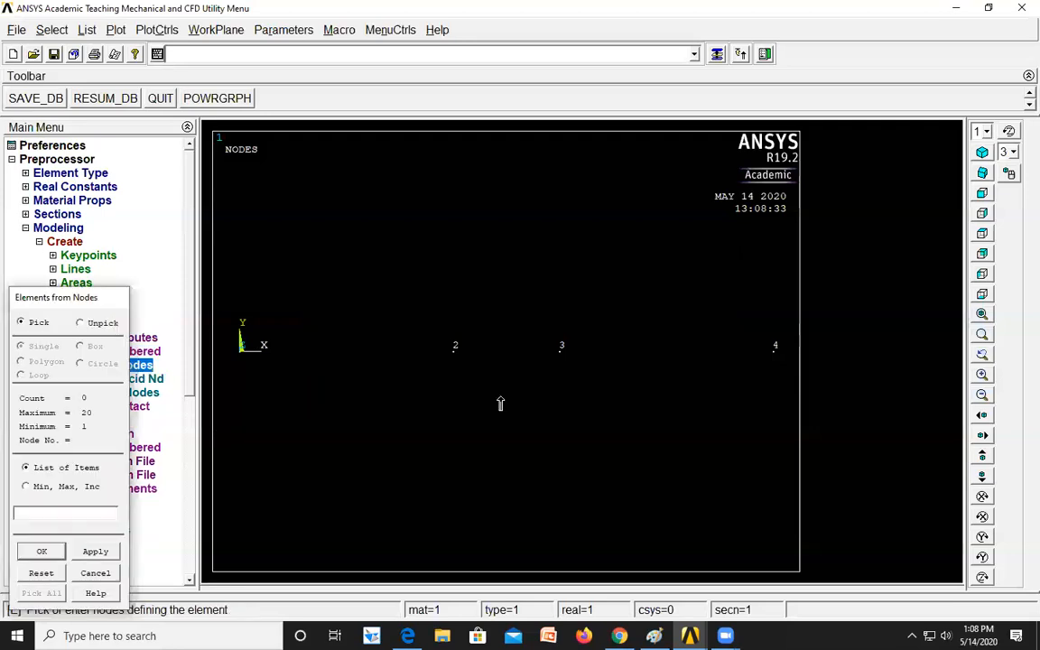
{"action": "left_click", "coordinate": [240, 350]}
{"action": "left_click", "coordinate": [454, 350]}
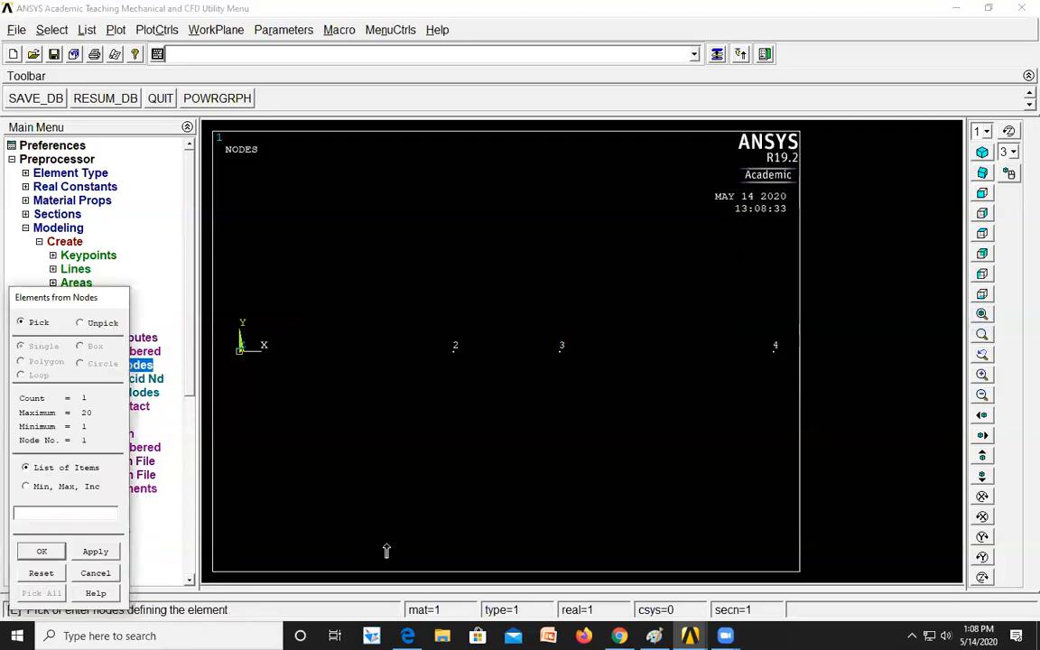
{"action": "left_click", "coordinate": [100, 551]}
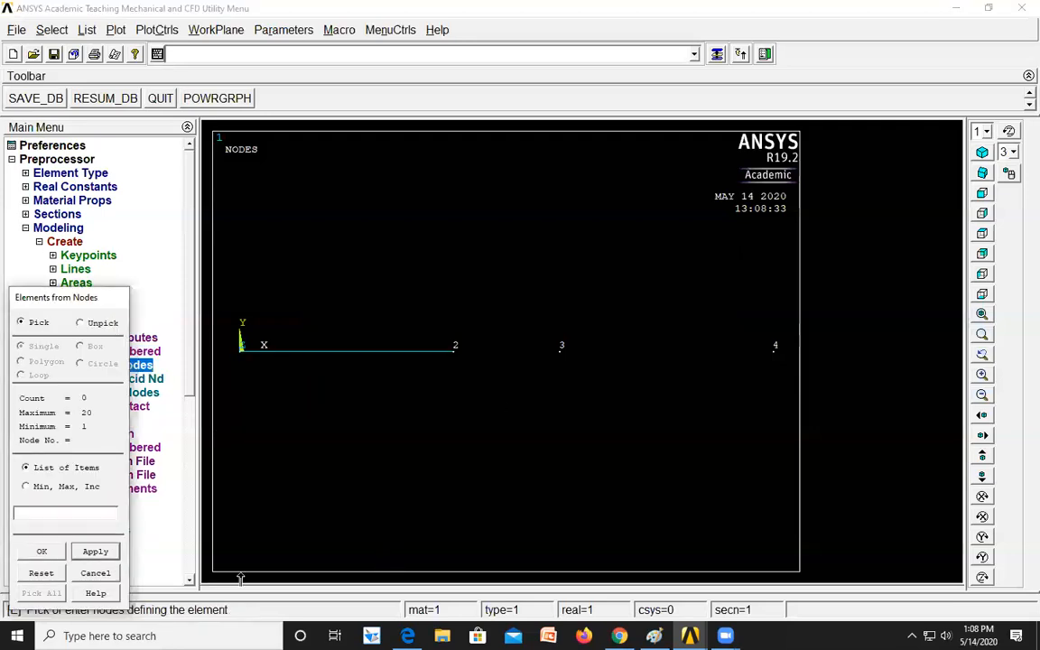
Create the remaining beam elements between nodes 2 and 3 and between nodes 3 and 4, and finish element creation
{"action": "left_click", "coordinate": [454, 350]}
{"action": "left_click", "coordinate": [560, 350]}
{"action": "middle_click", "coordinate": [541, 553]}
{"action": "left_click", "coordinate": [560, 350]}
{"action": "left_click", "coordinate": [774, 349]}
{"action": "left_click", "coordinate": [36, 552]}
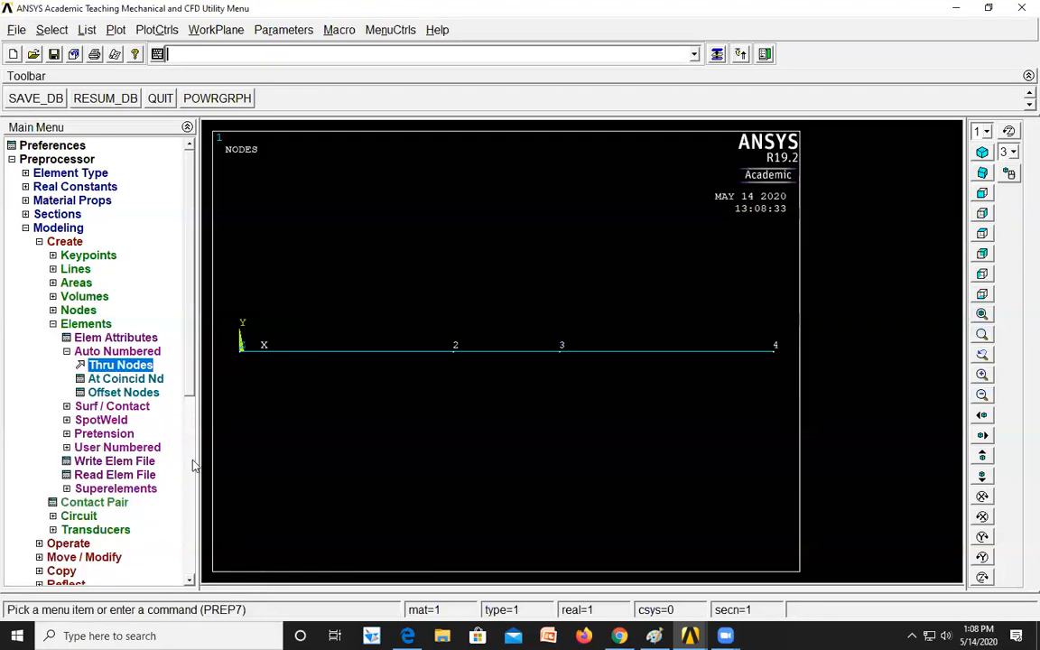
Fix the beam at node 1 by constraining All DOF with a constant displacement value of 0
{"action": "scroll", "coordinate": [192, 500], "scroll_direction": "down", "scroll_amount": 5}
{"action": "scroll", "coordinate": [231, 372], "scroll_direction": "down", "scroll_amount": 2}
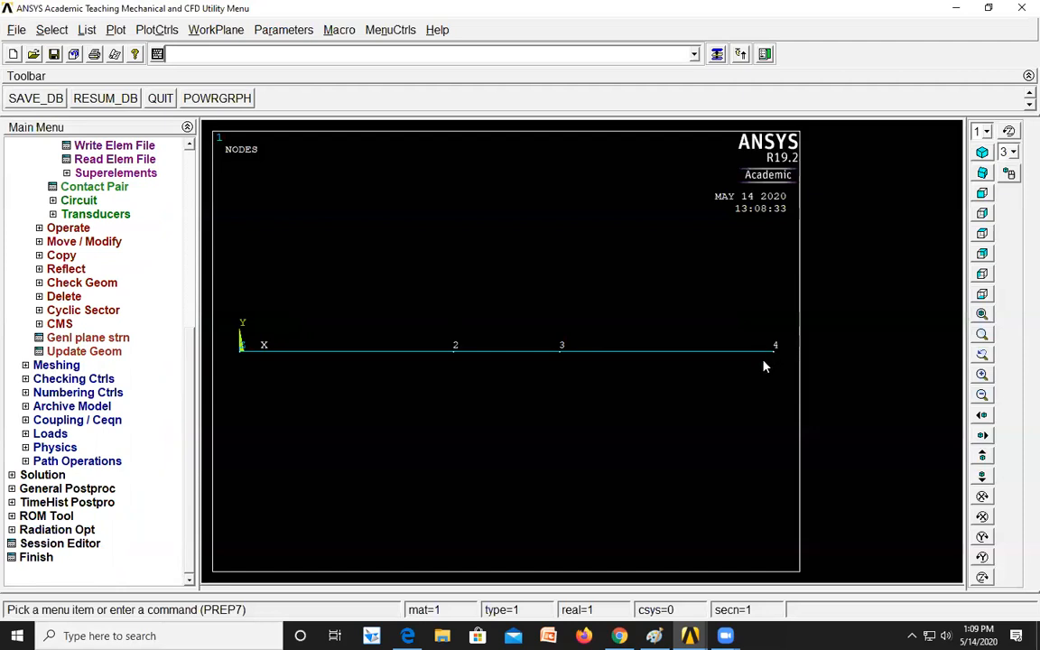
{"action": "left_click", "coordinate": [51, 434]}
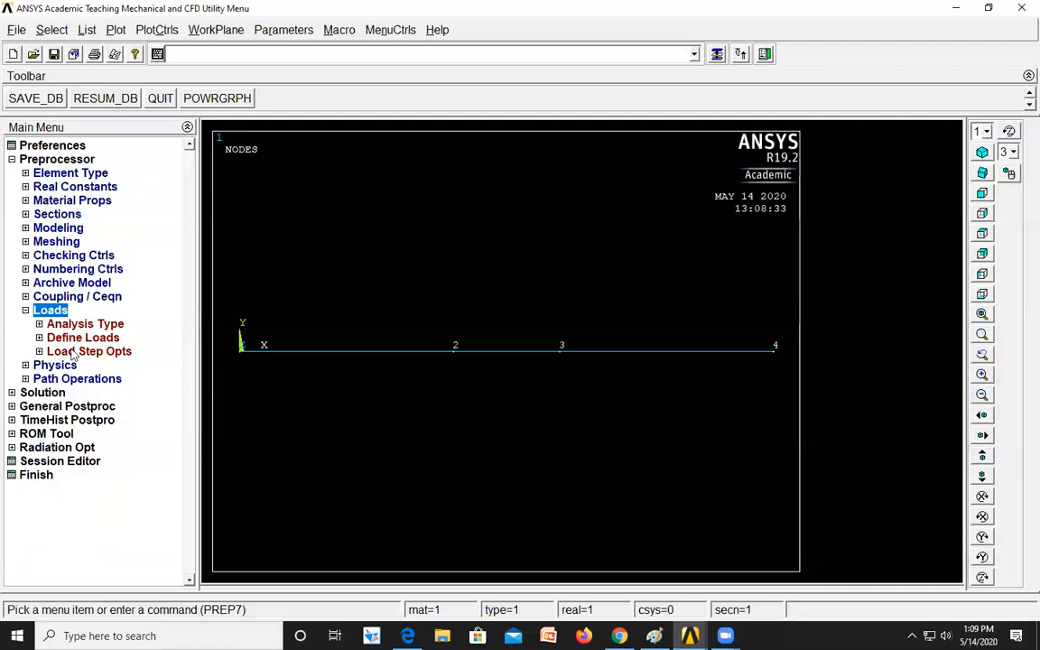
{"action": "left_click", "coordinate": [82, 338]}
{"action": "left_click", "coordinate": [76, 365]}
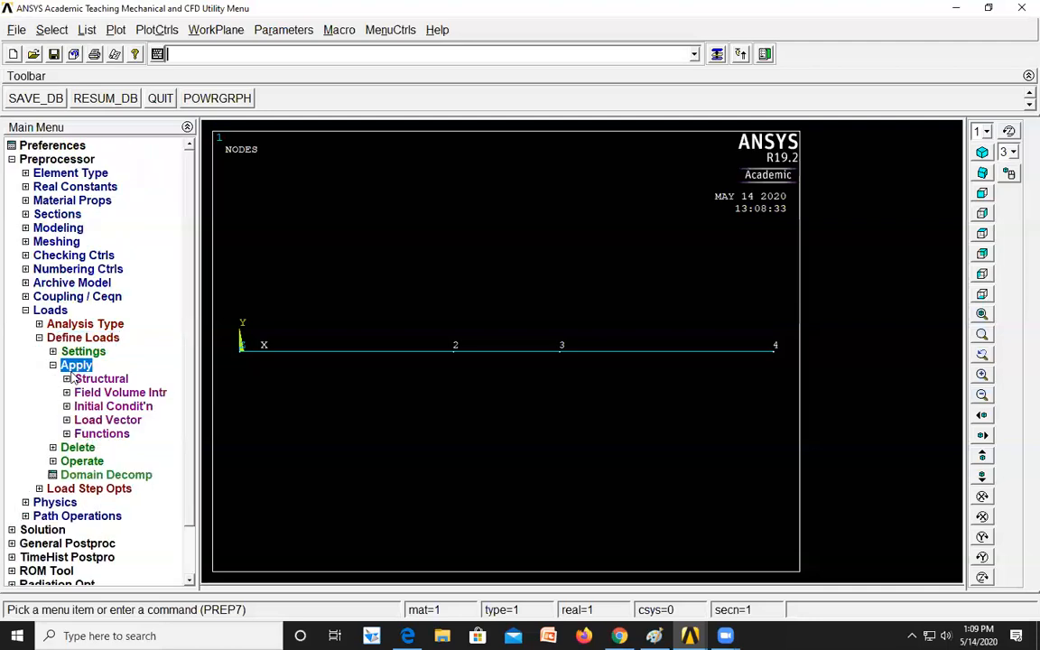
{"action": "left_click", "coordinate": [98, 379]}
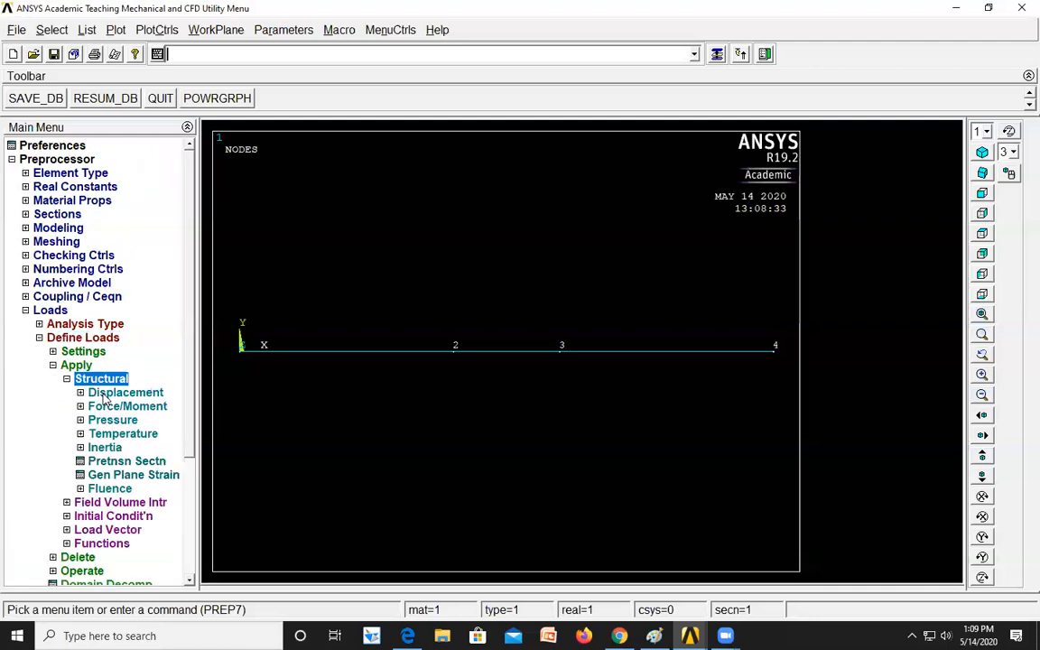
{"action": "left_click", "coordinate": [101, 392]}
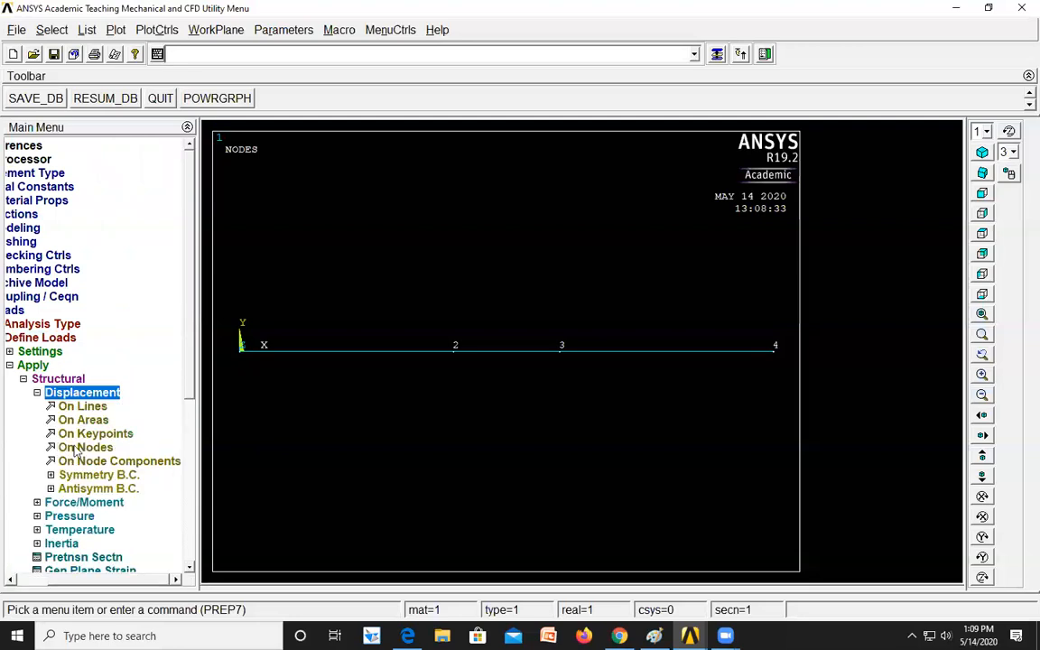
{"action": "left_click", "coordinate": [81, 447]}
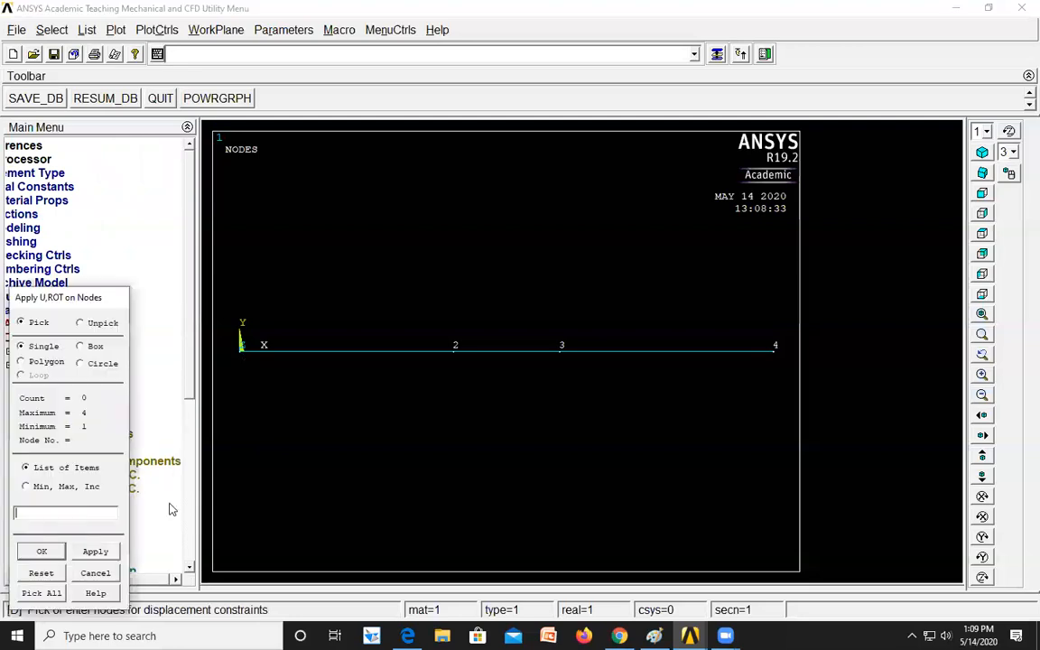
{"action": "left_click", "coordinate": [40, 552]}
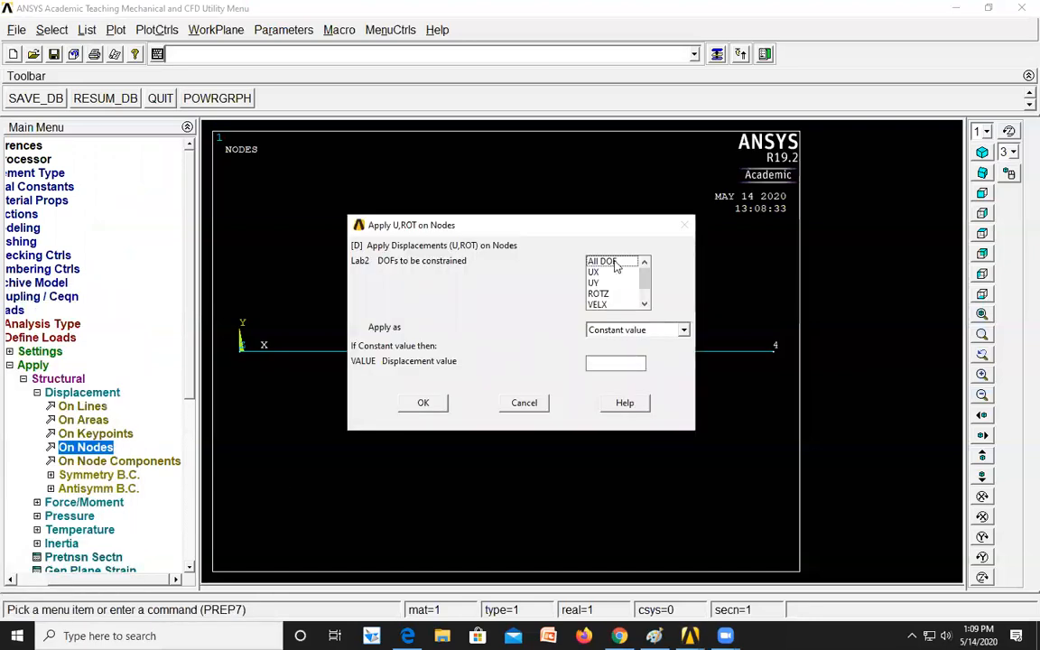
{"action": "left_click", "coordinate": [609, 261]}
{"action": "type", "text": "0"}
{"action": "left_click", "coordinate": [425, 404]}
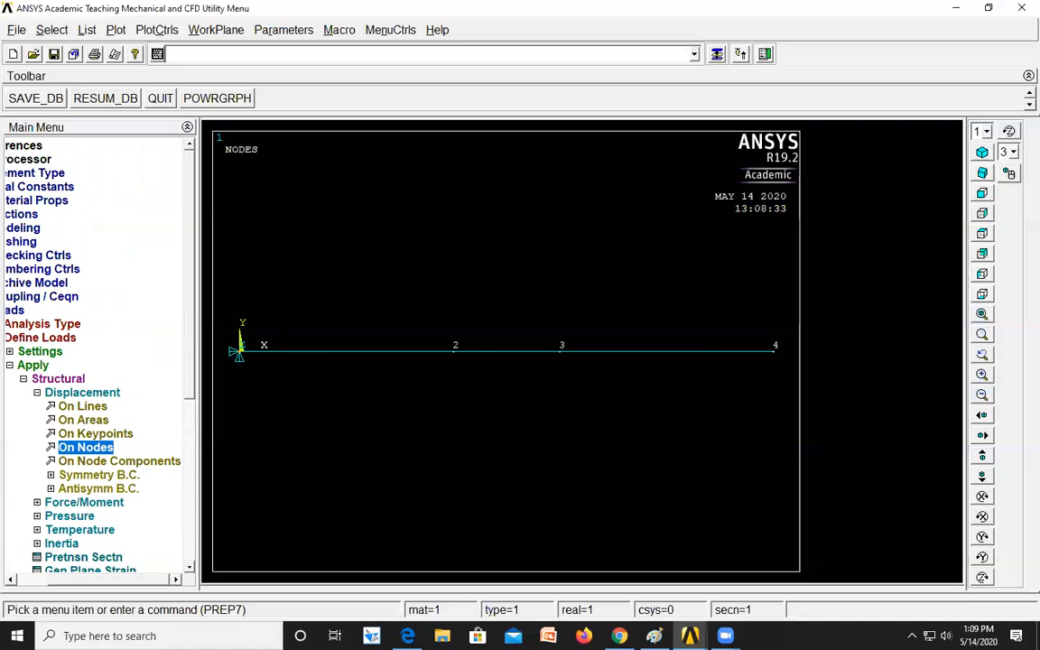
Check the loads on the beam drawing in Paint and, back in ANSYS, apply a constant FY force of -30000 at node 2
{"action": "key", "text": "alt+Tab"}
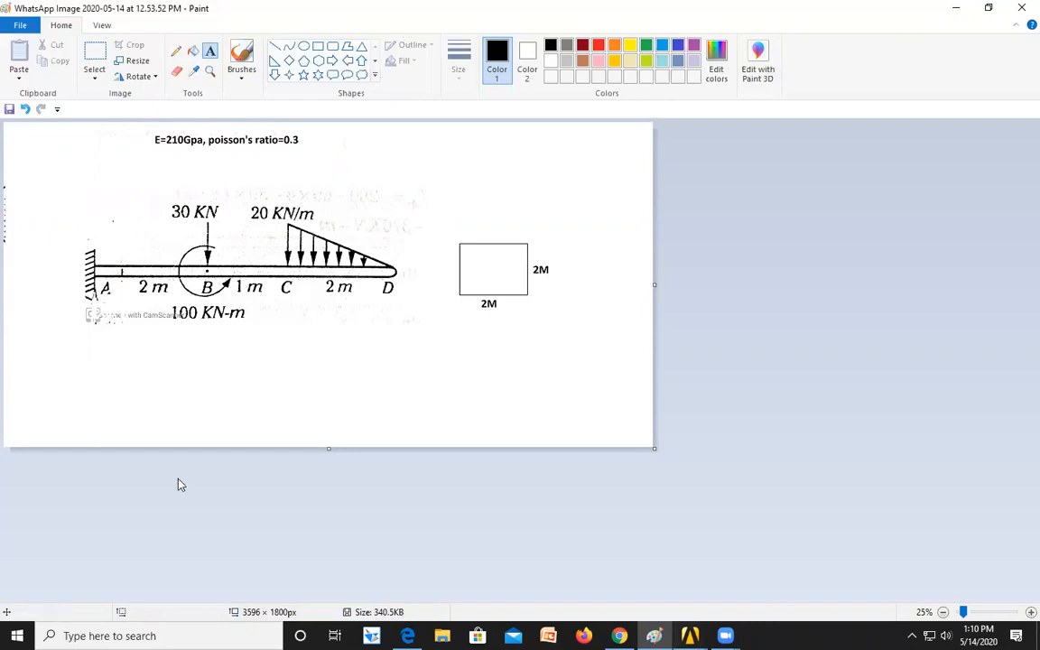
{"action": "key", "text": "alt+Tab"}
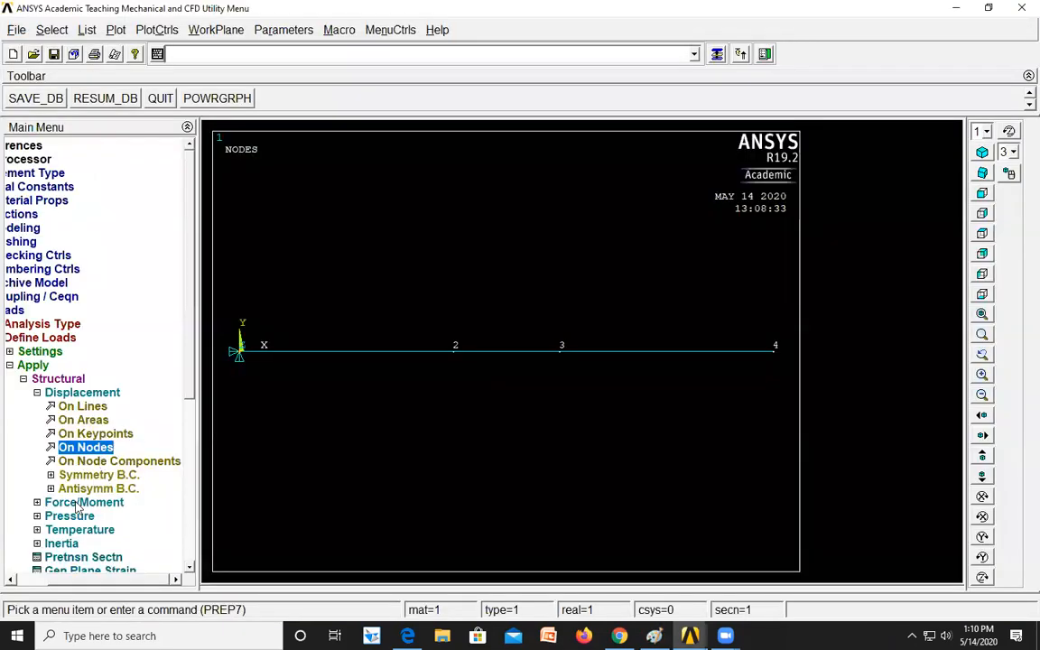
{"action": "left_click", "coordinate": [81, 503]}
{"action": "left_click", "coordinate": [127, 434]}
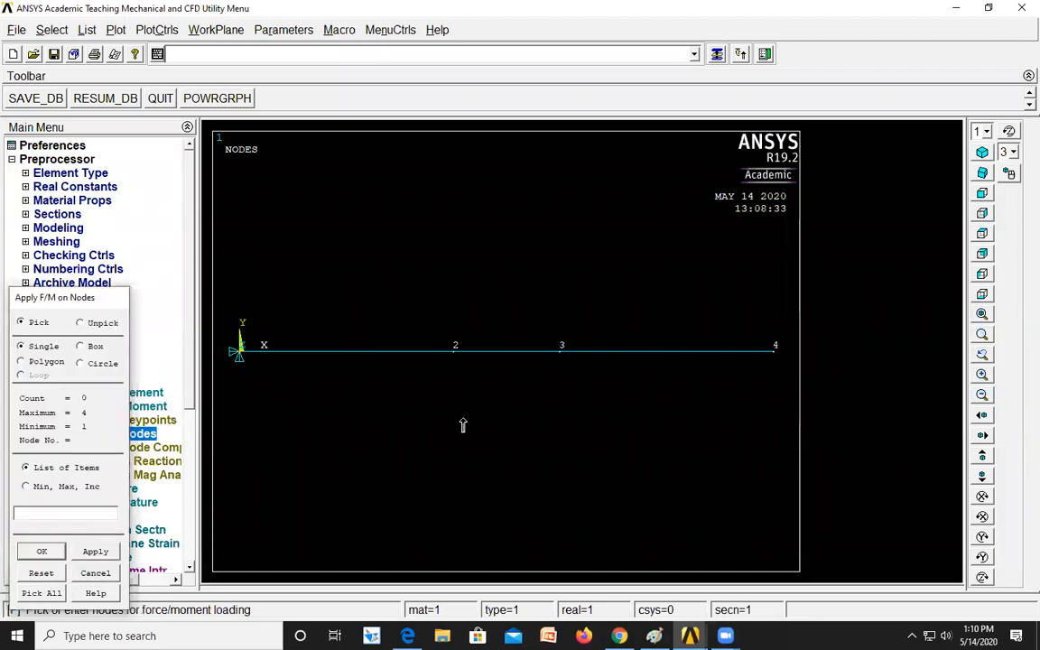
{"action": "left_click", "coordinate": [457, 374]}
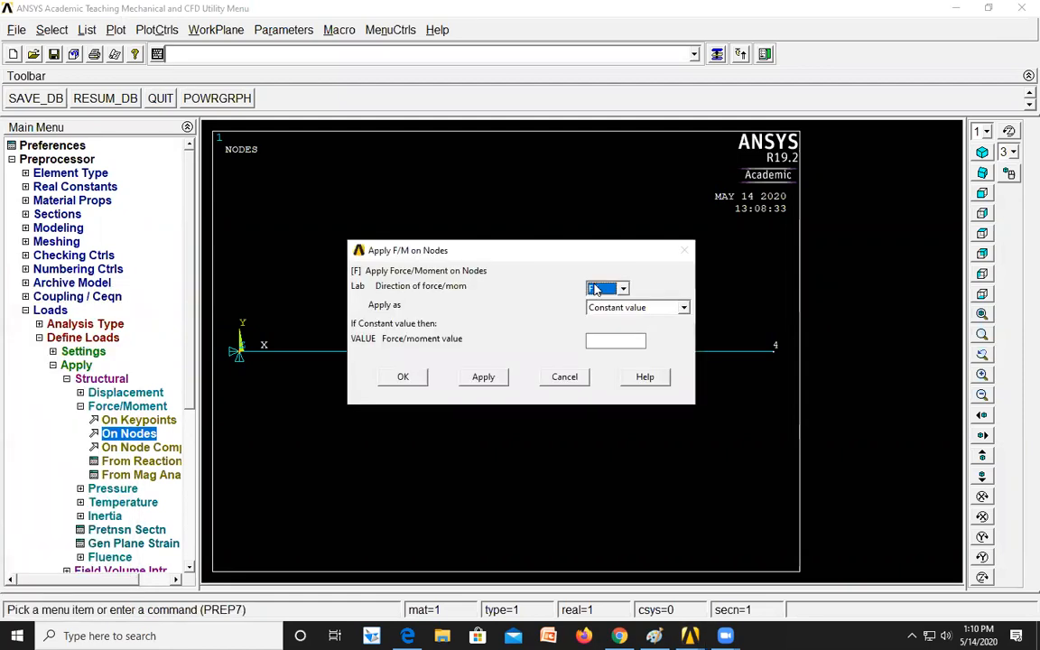
{"action": "left_click", "coordinate": [607, 291]}
{"action": "left_click", "coordinate": [601, 310]}
{"action": "left_click", "coordinate": [605, 340]}
{"action": "type", "text": "-30"}
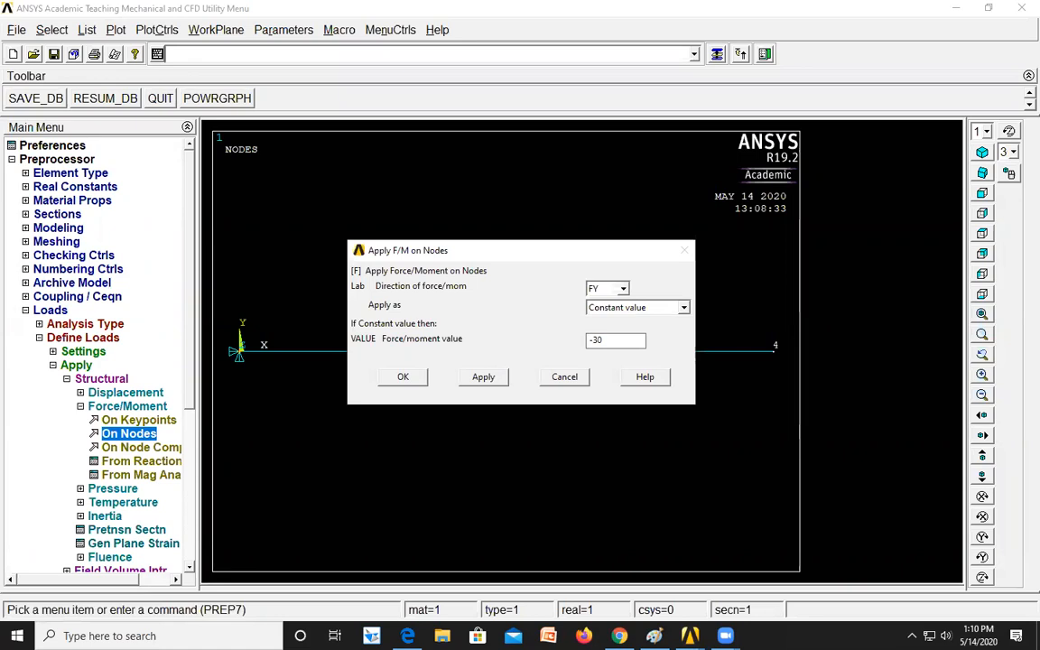
{"action": "type", "text": "000"}
{"action": "key", "text": "Return"}
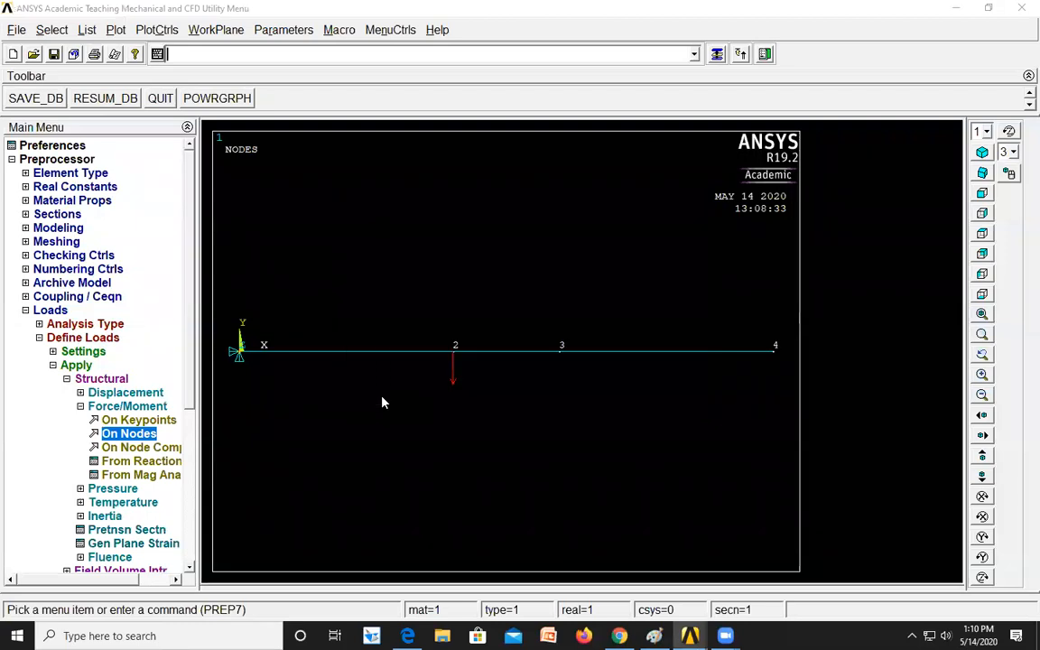
Apply a constant MZ moment of 100000 at node 2
{"action": "scroll", "coordinate": [188, 400], "scroll_direction": "down", "scroll_amount": 2}
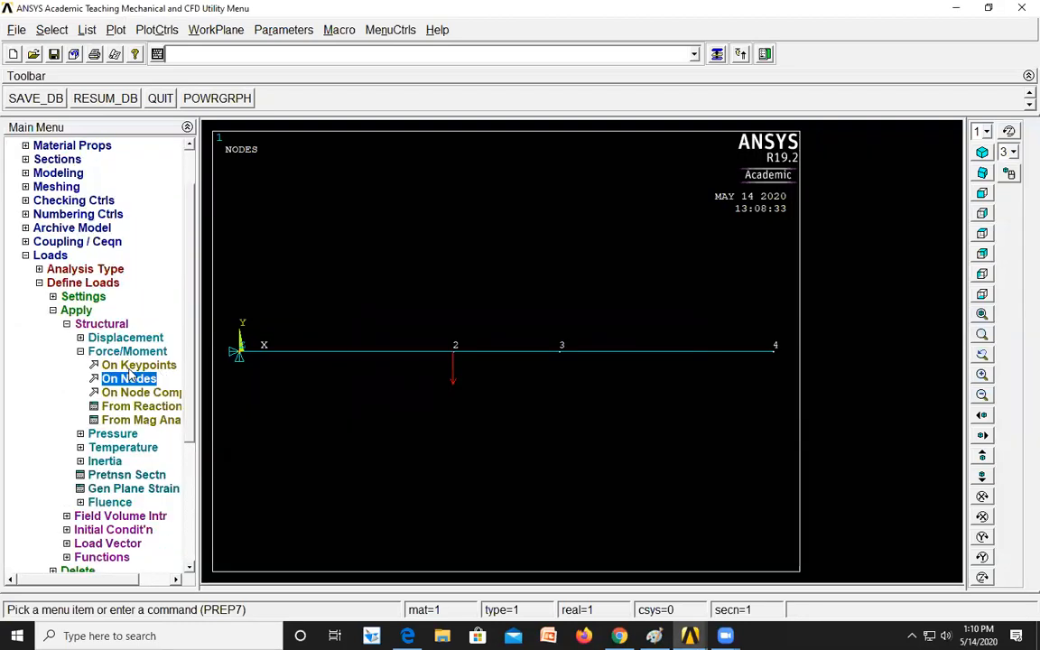
{"action": "left_click", "coordinate": [128, 380]}
{"action": "left_click", "coordinate": [457, 359]}
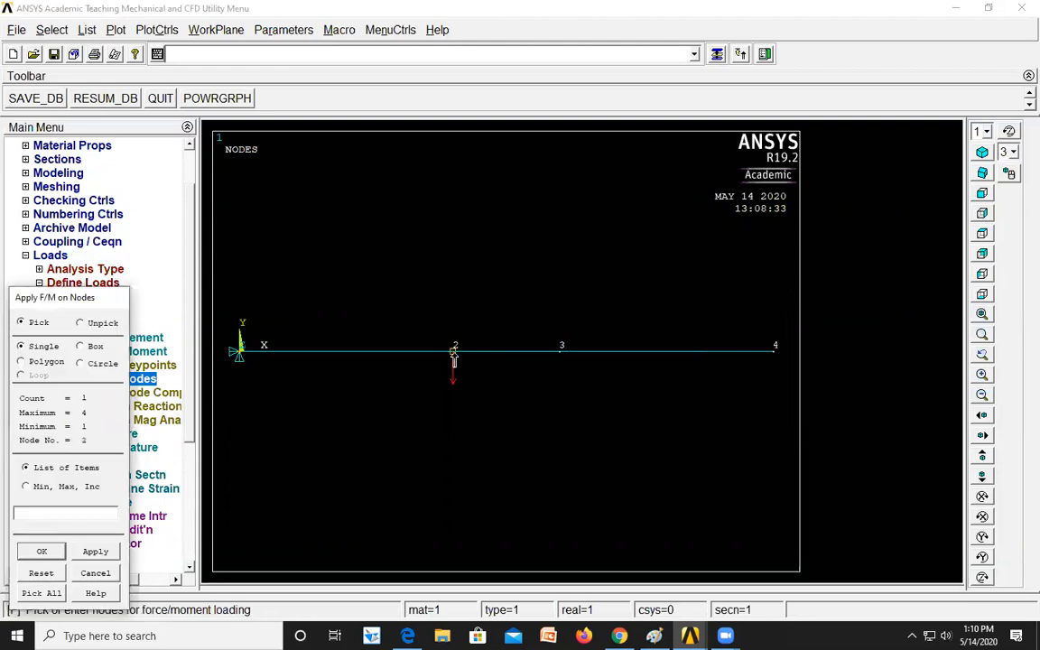
{"action": "left_click", "coordinate": [42, 552]}
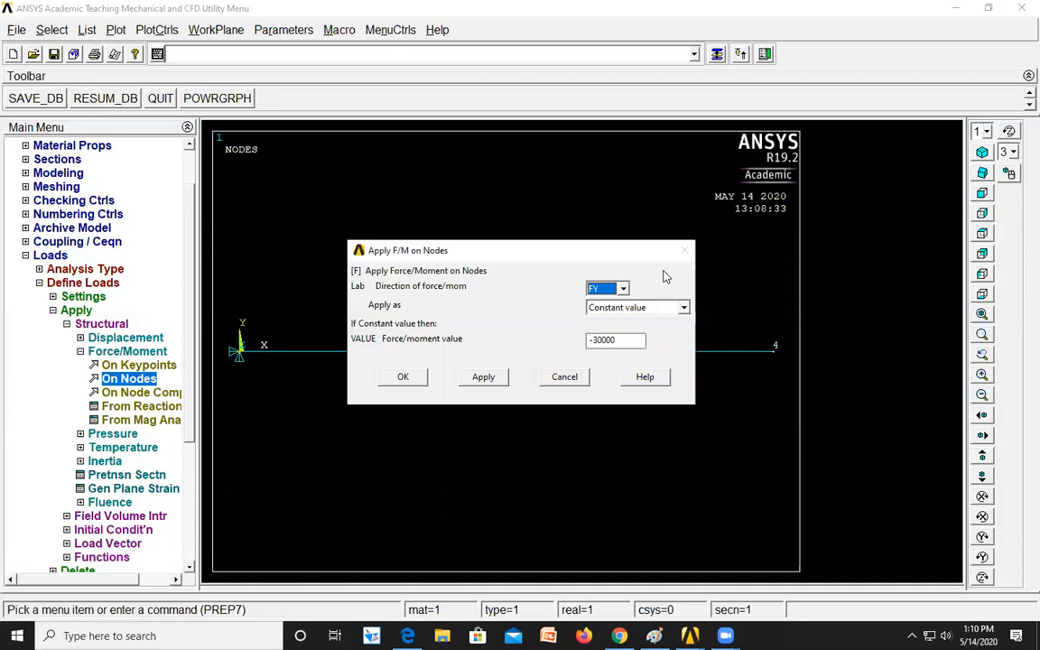
{"action": "left_click", "coordinate": [611, 290]}
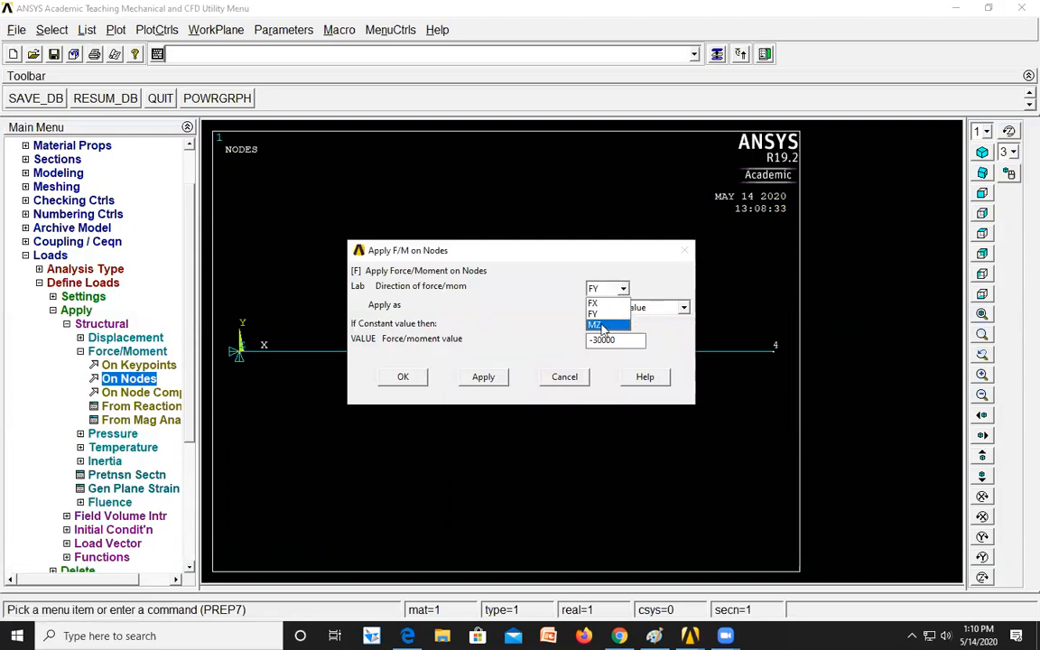
{"action": "left_click", "coordinate": [601, 326]}
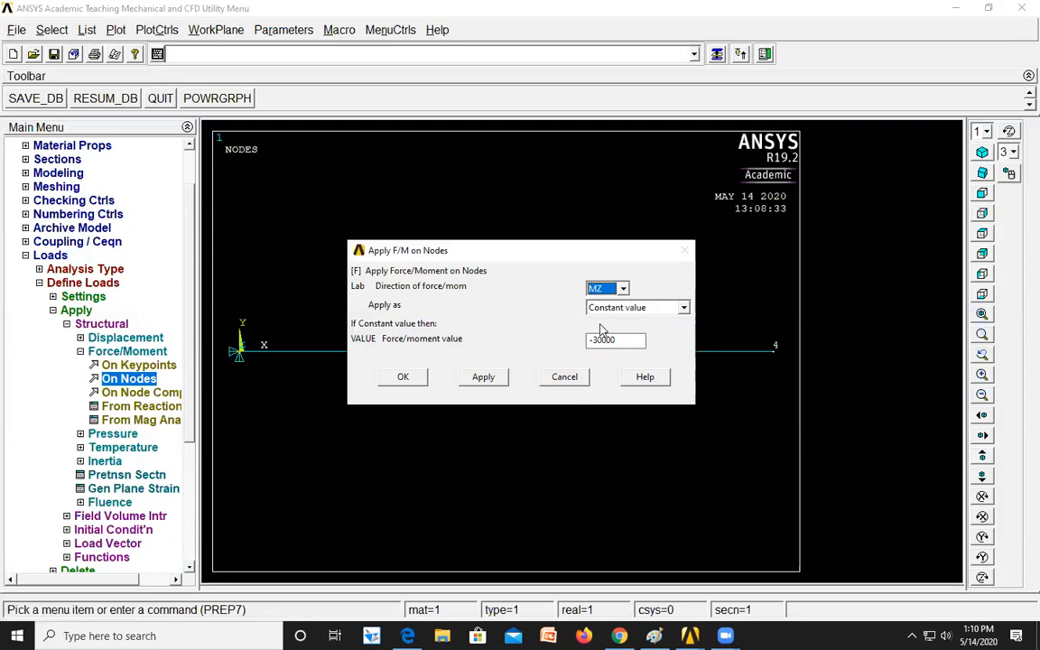
{"action": "key", "text": "Tab"}
{"action": "key", "text": "Tab"}
{"action": "type", "text": "100000"}
{"action": "left_click", "coordinate": [403, 379]}
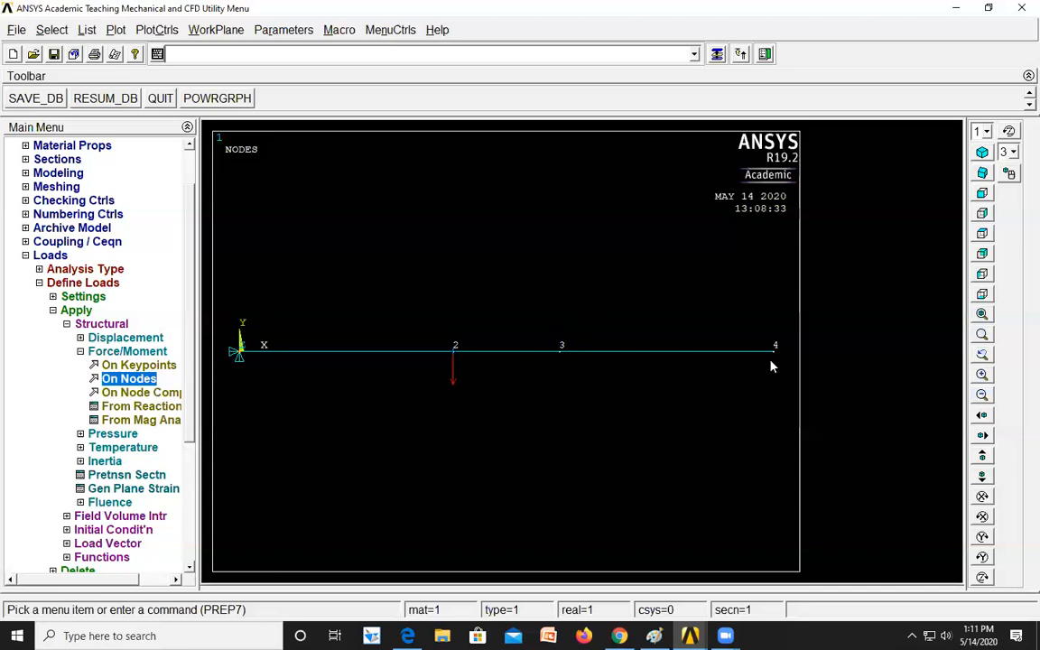
Apply a triangular pressure to the beam element between nodes 3 and 4 with load key 1, 20000 at node I and 0 at node J
{"action": "left_click", "coordinate": [112, 435]}
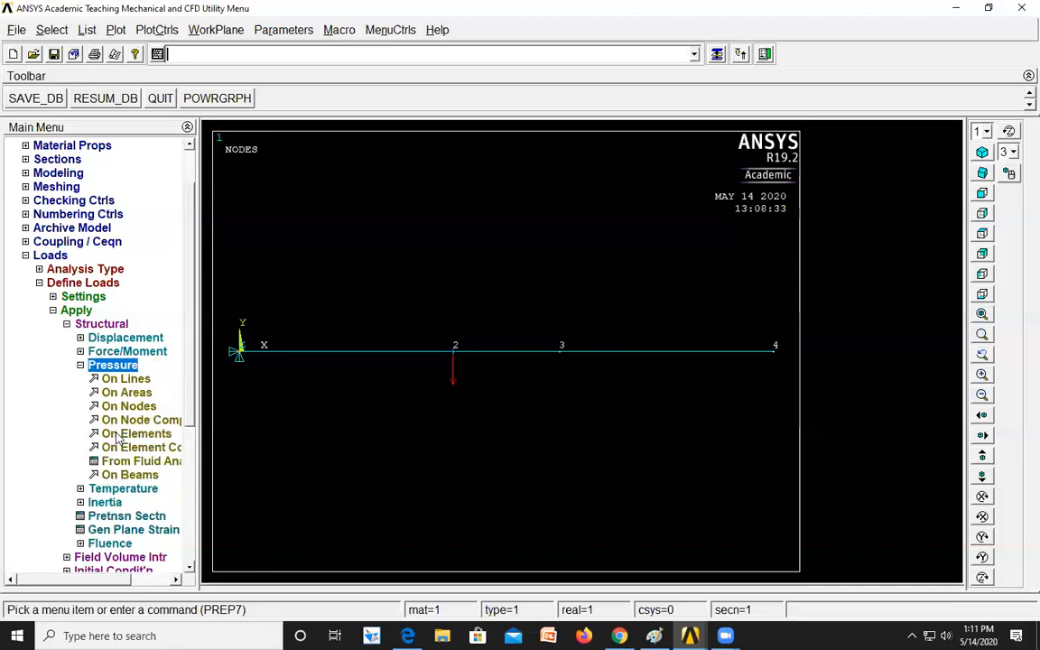
{"action": "left_click", "coordinate": [127, 477]}
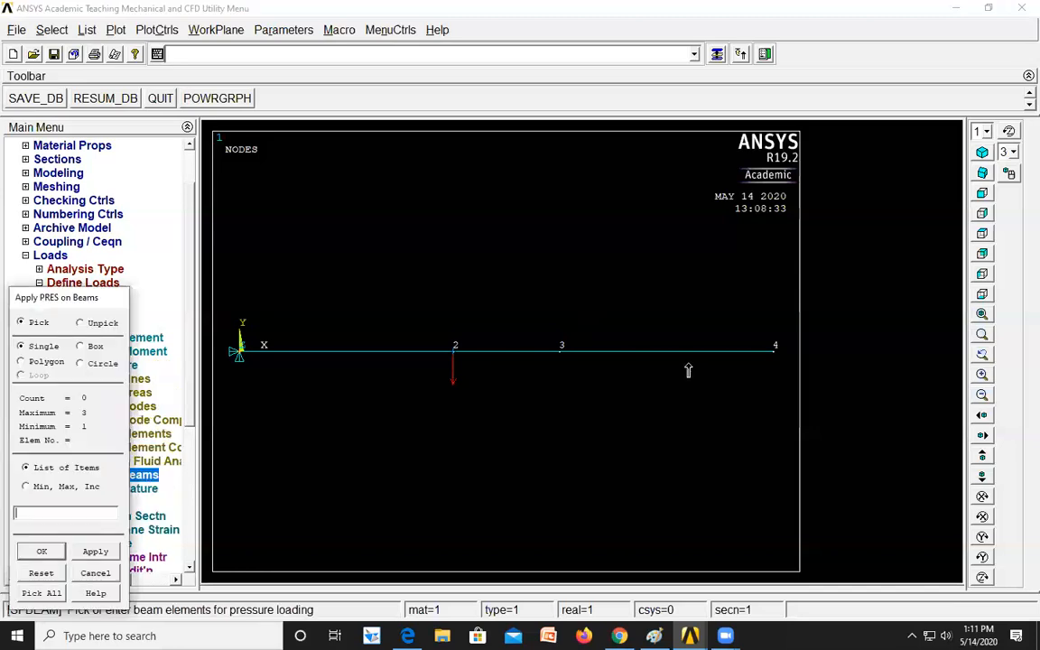
{"action": "left_click", "coordinate": [677, 452]}
{"action": "left_click", "coordinate": [42, 551]}
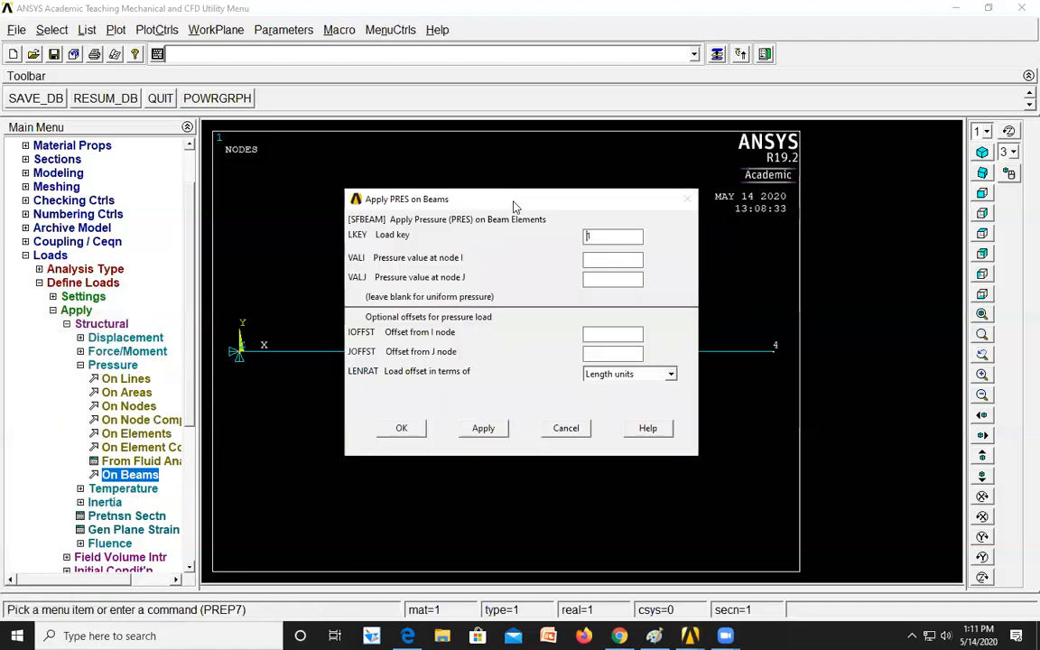
{"action": "left_click_drag", "start_coordinate": [515, 205], "coordinate": [475, 388]}
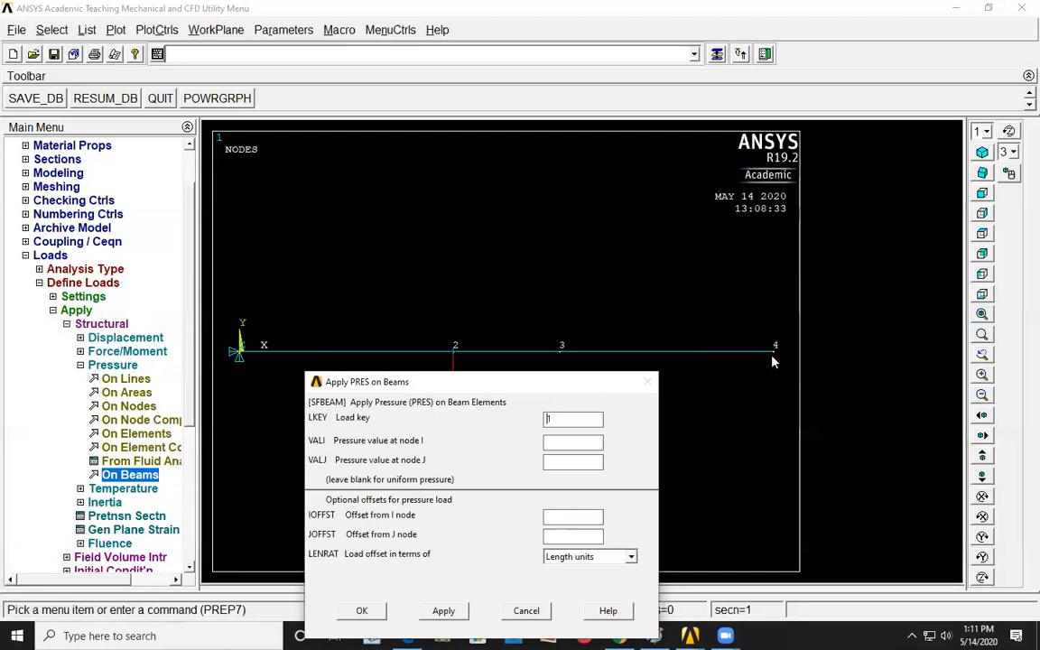
{"action": "left_click", "coordinate": [564, 464]}
{"action": "type", "text": "0"}
{"action": "left_click", "coordinate": [562, 444]}
{"action": "type", "text": "20000"}
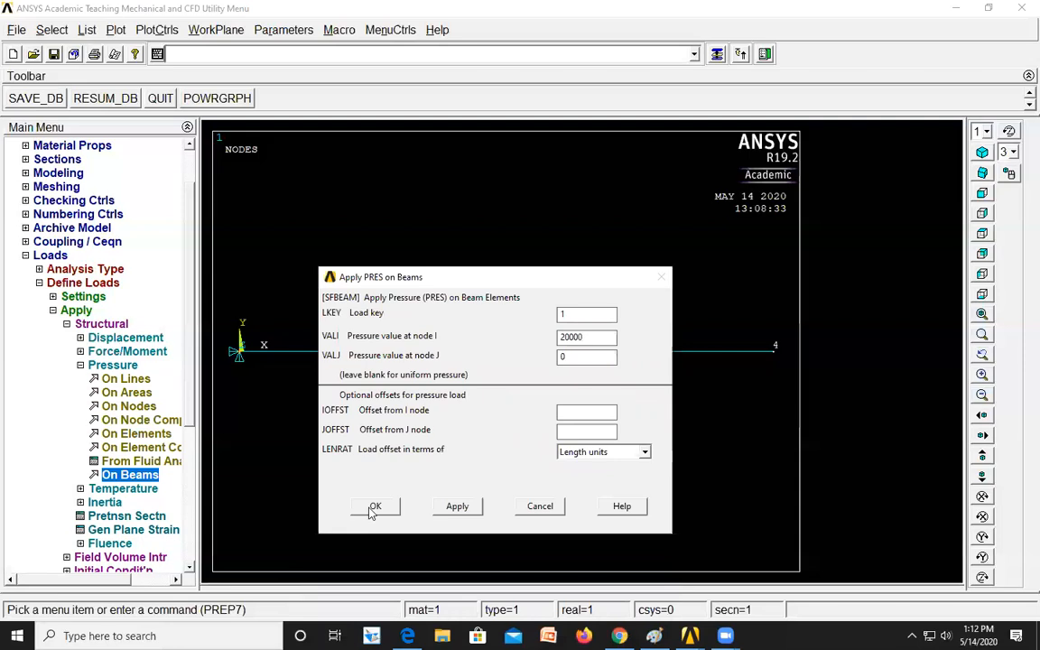
{"action": "left_click", "coordinate": [395, 511]}
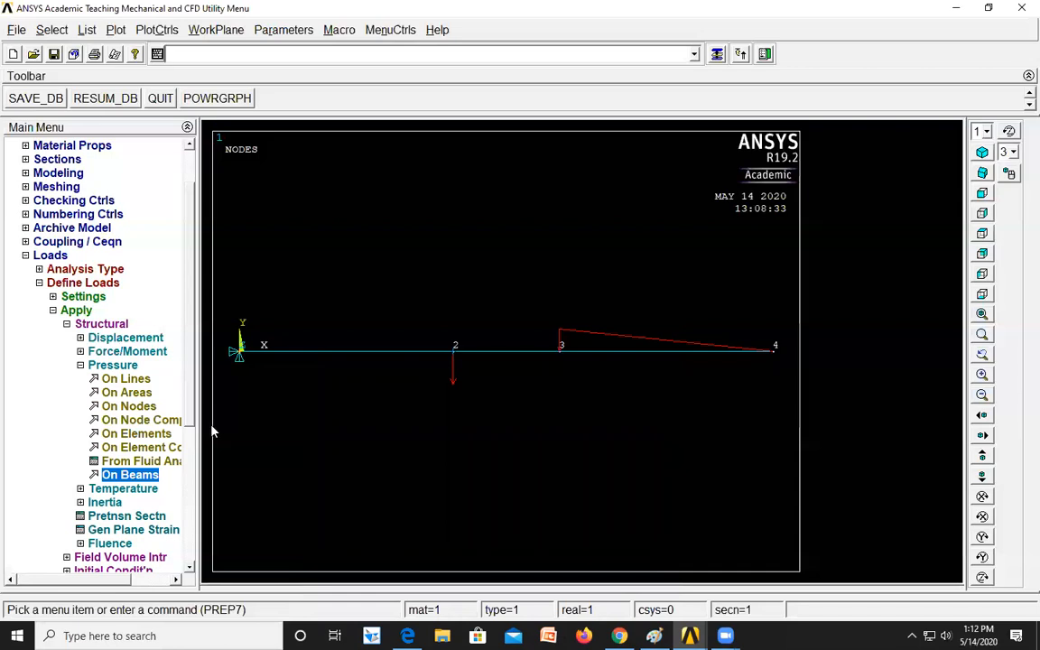
Solve the current load step and dismiss the solution message and the status listing
{"action": "scroll", "coordinate": [190, 449], "scroll_direction": "down", "scroll_amount": 3}
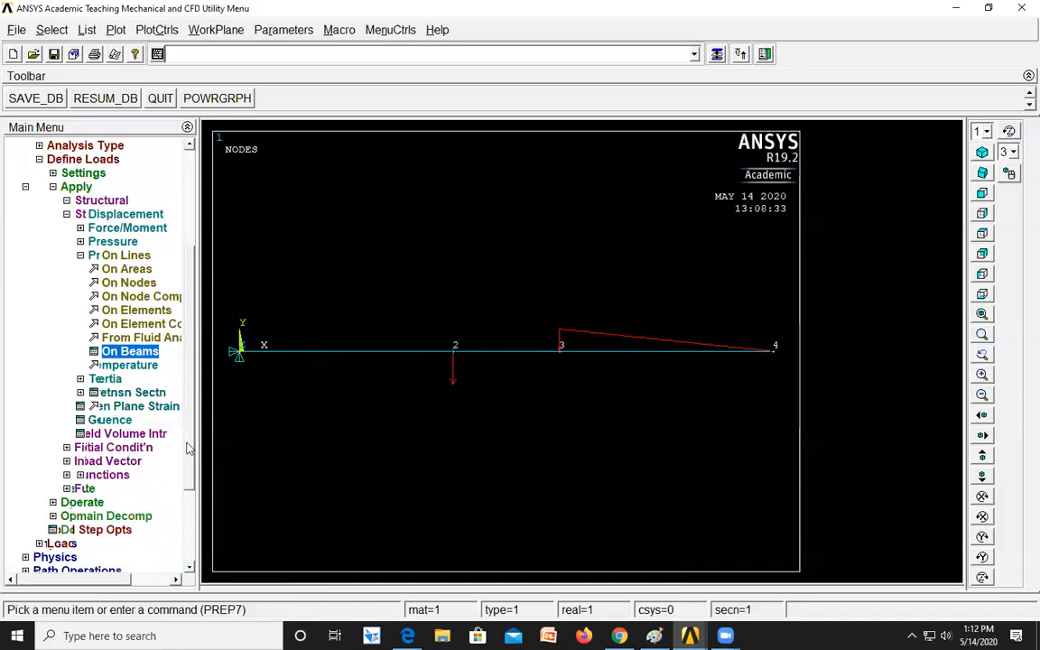
{"action": "scroll", "coordinate": [185, 470], "scroll_direction": "down", "scroll_amount": 3}
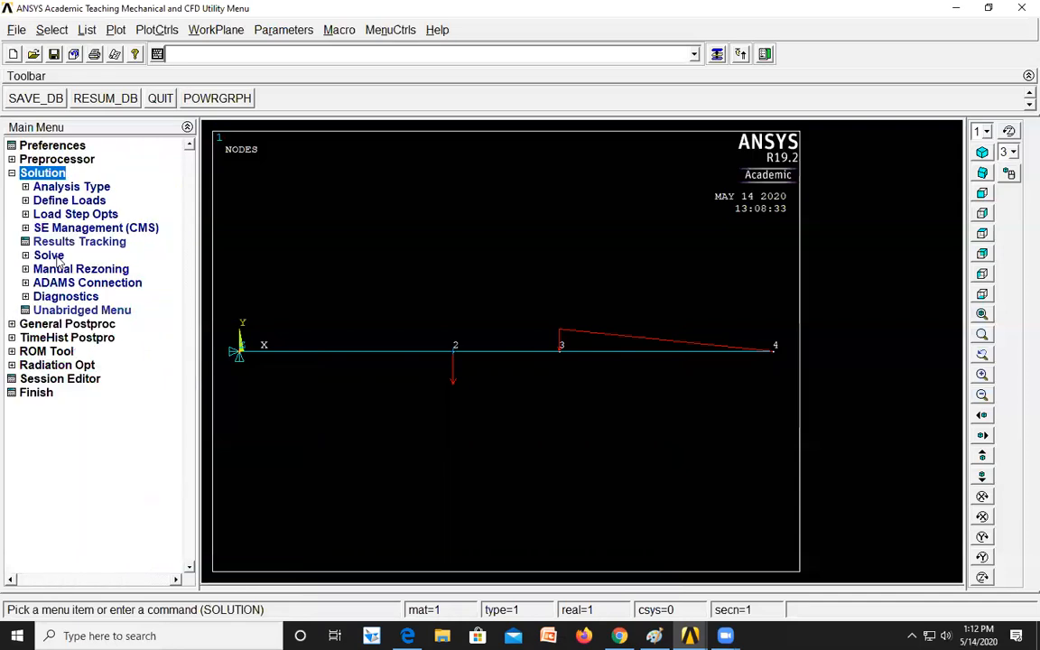
{"action": "left_click", "coordinate": [54, 257]}
{"action": "left_click", "coordinate": [67, 270]}
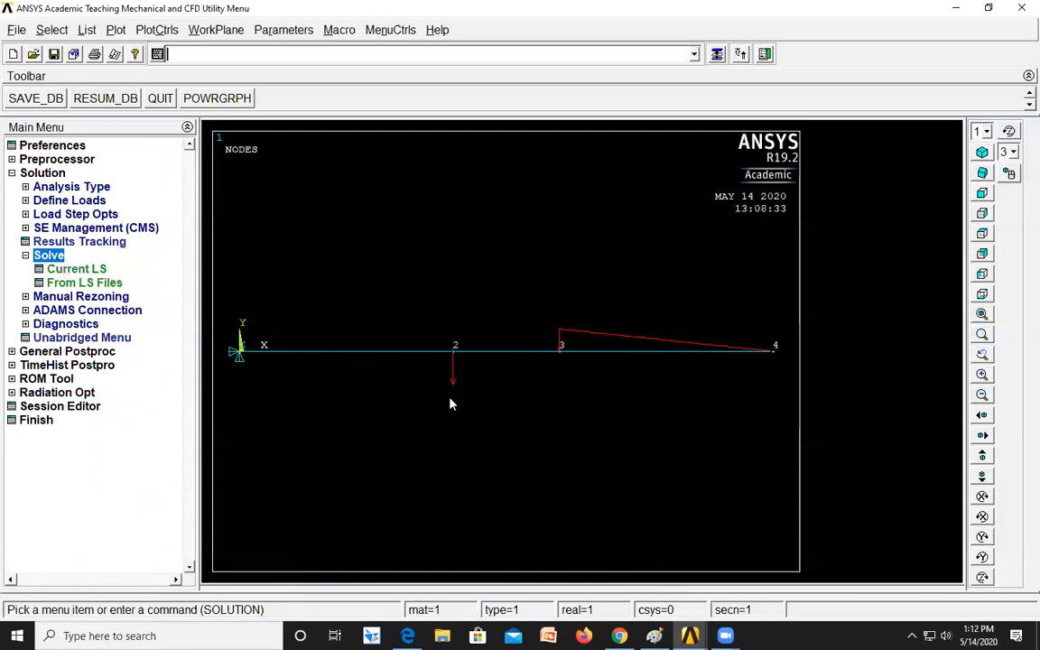
{"action": "left_click", "coordinate": [514, 385]}
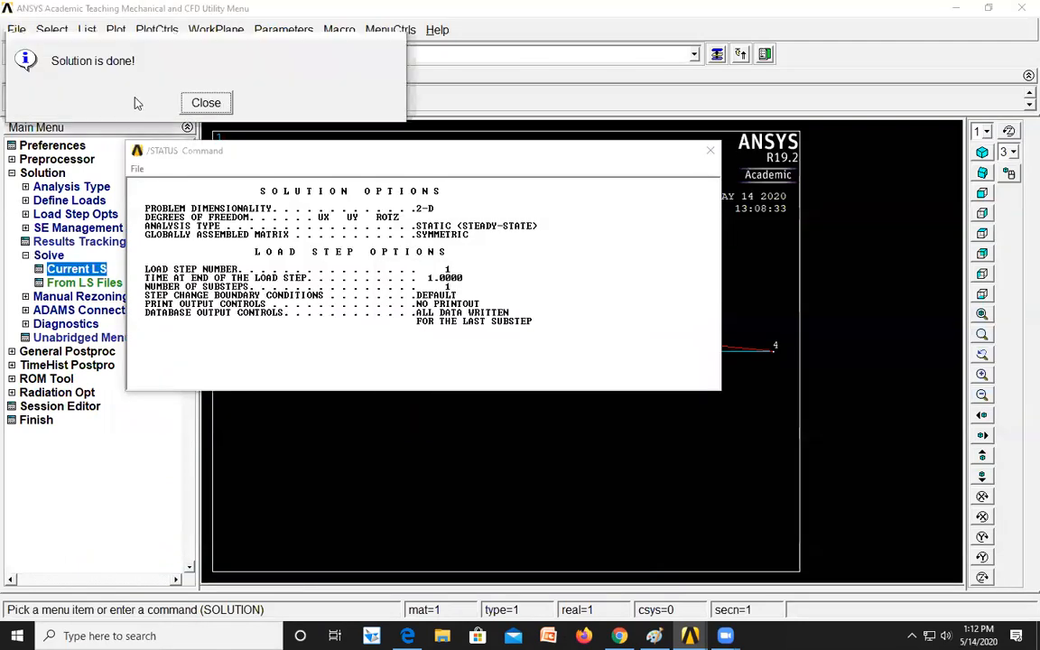
{"action": "left_click", "coordinate": [204, 102]}
{"action": "left_click", "coordinate": [711, 150]}
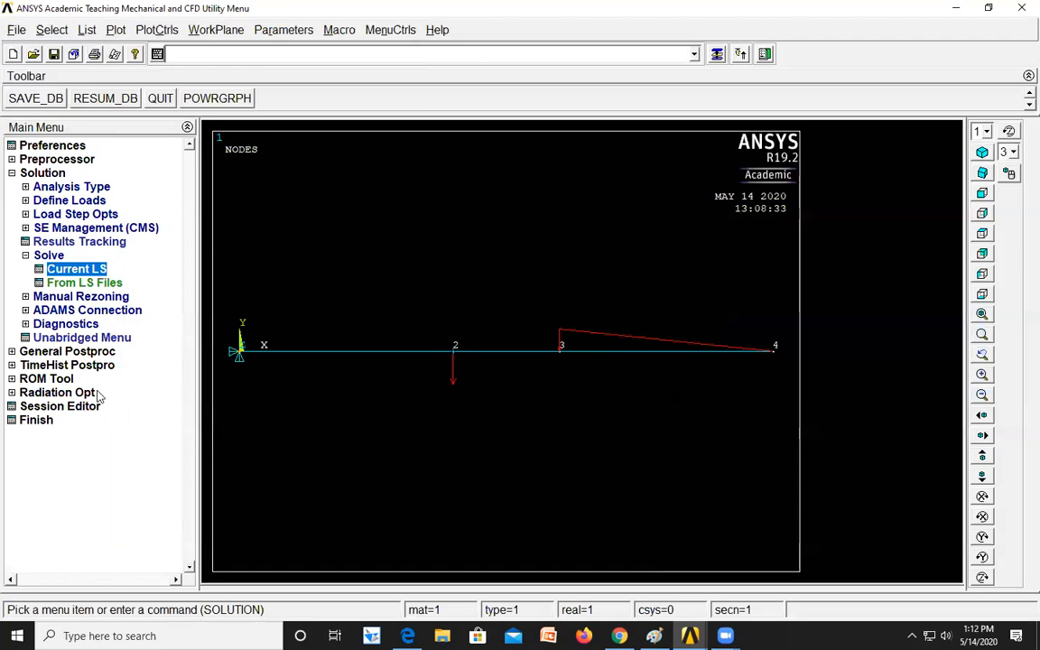
Define an element table item in the general postprocessor by sequence number SMISC, 2
{"action": "left_click", "coordinate": [69, 352]}
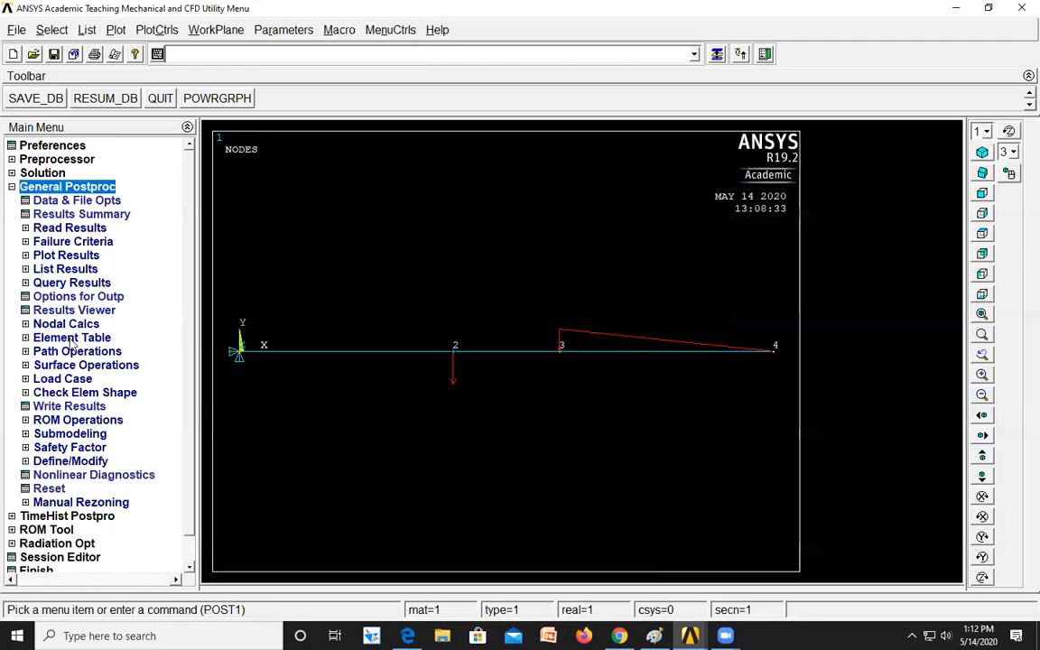
{"action": "left_click", "coordinate": [71, 339]}
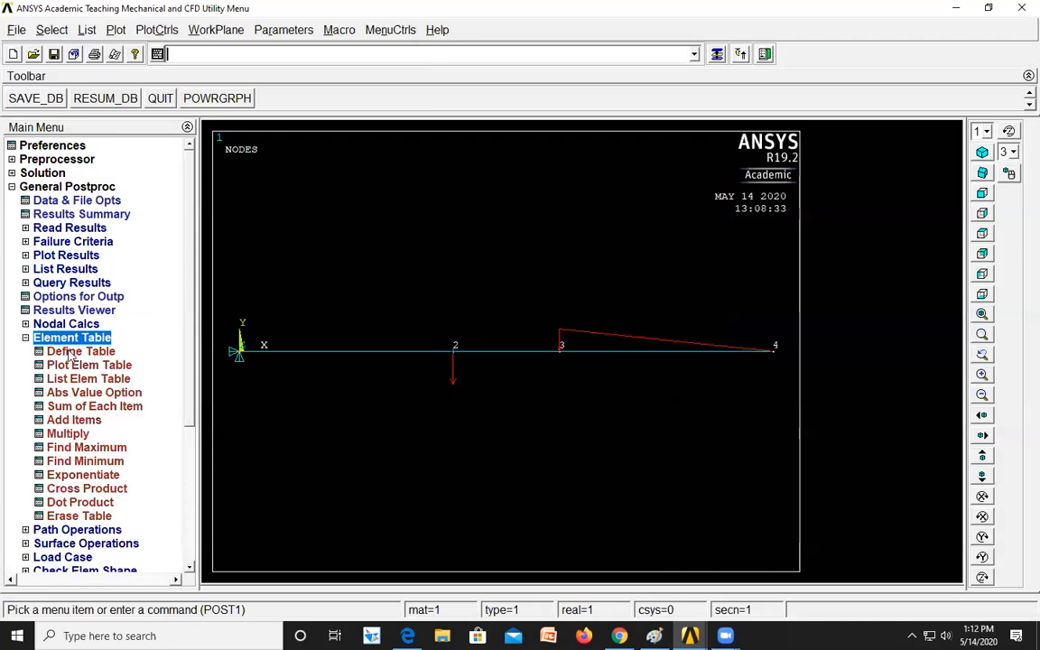
{"action": "left_click", "coordinate": [70, 352]}
{"action": "left_click", "coordinate": [142, 370]}
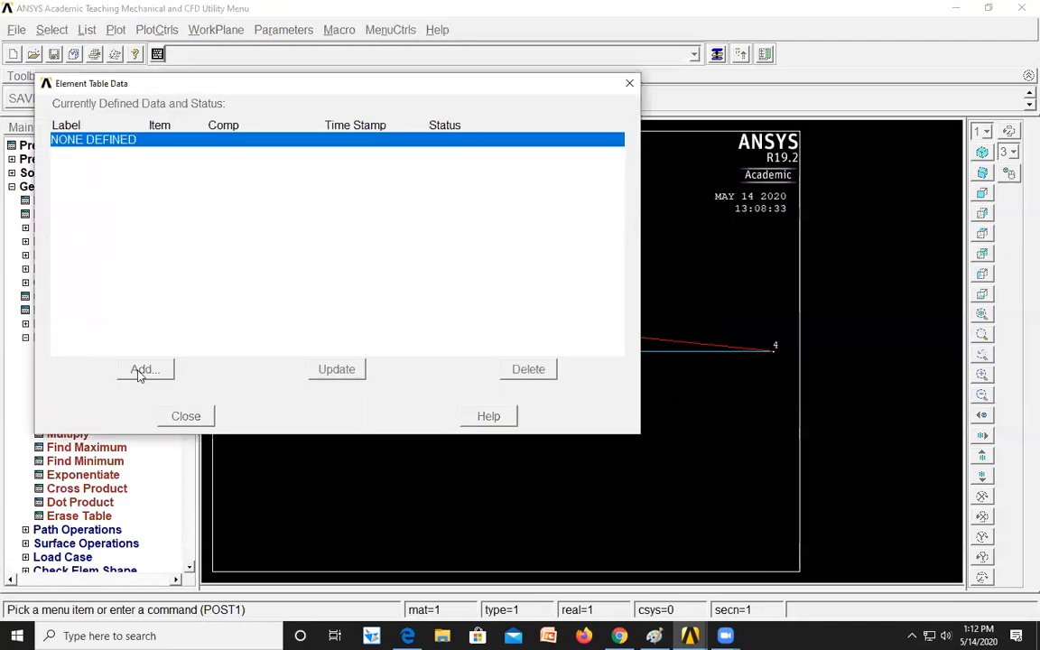
{"action": "scroll", "coordinate": [607, 322], "scroll_direction": "down", "scroll_amount": 3}
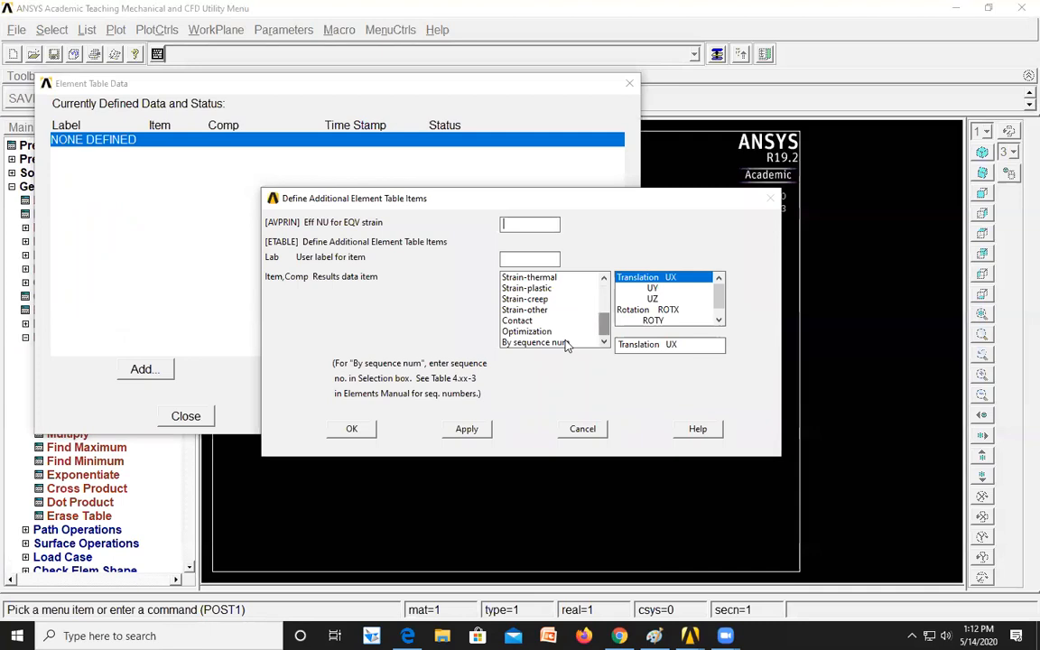
{"action": "left_click", "coordinate": [560, 342]}
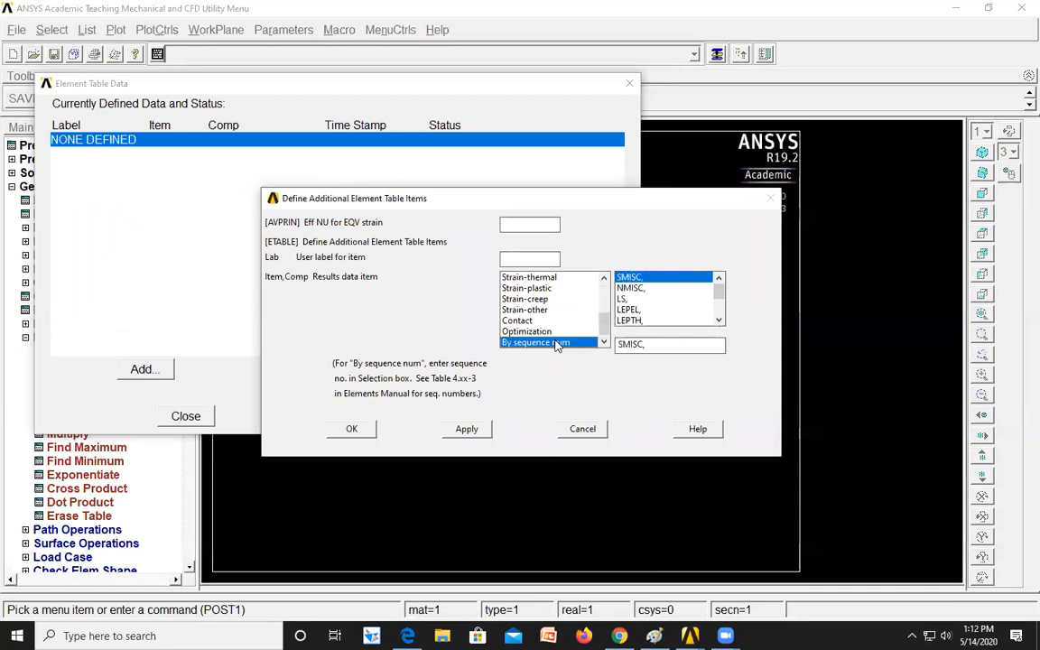
{"action": "left_click", "coordinate": [670, 343]}
{"action": "type", "text": "2"}
{"action": "left_click", "coordinate": [467, 428]}
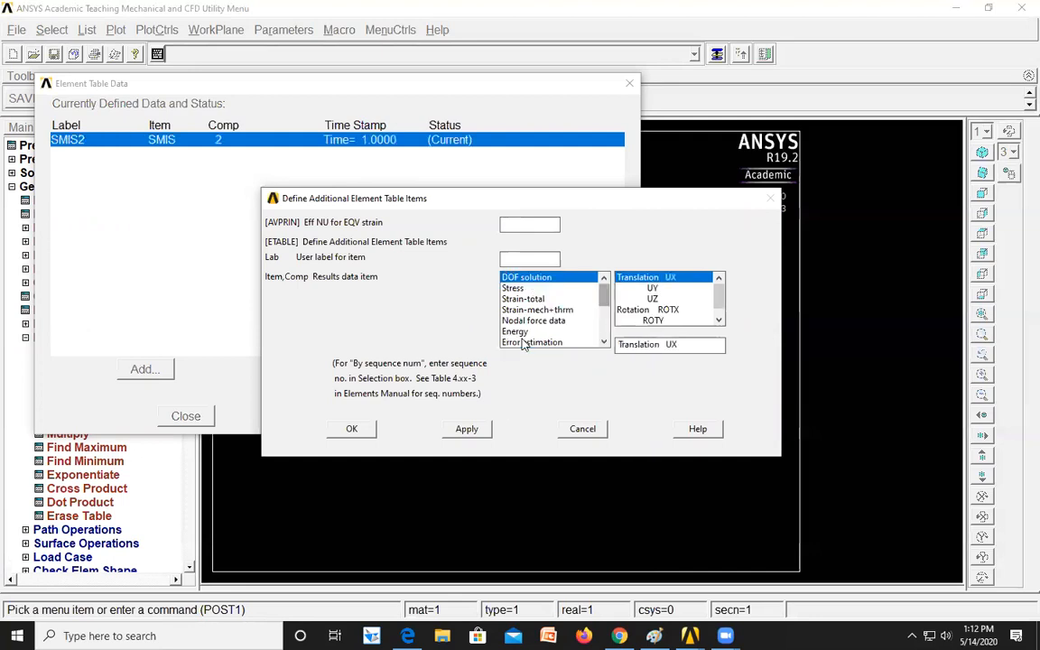
Add element table items by sequence number for SMISC, 6 and SMISC, 8
{"action": "left_click", "coordinate": [651, 344]}
{"action": "type", "text": "6"}
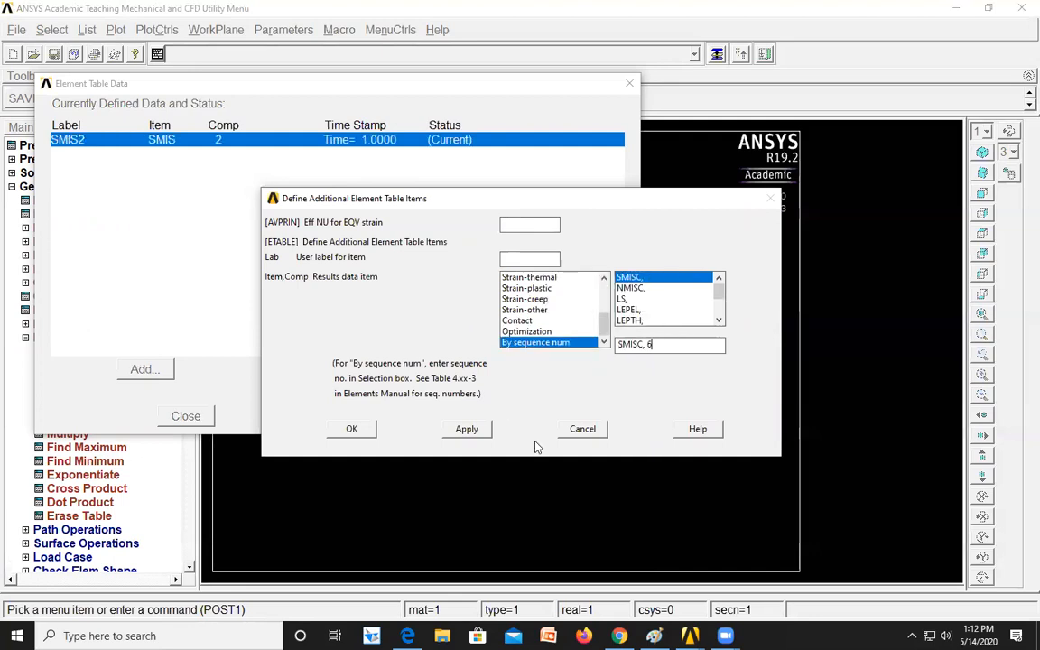
{"action": "left_click", "coordinate": [467, 429]}
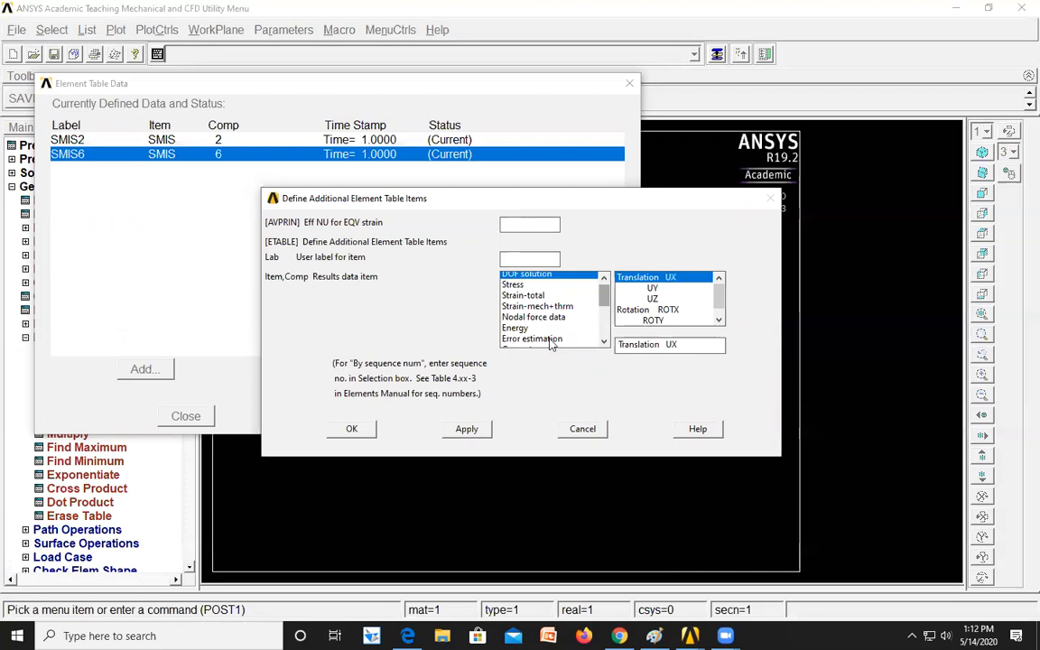
{"action": "left_click", "coordinate": [535, 342]}
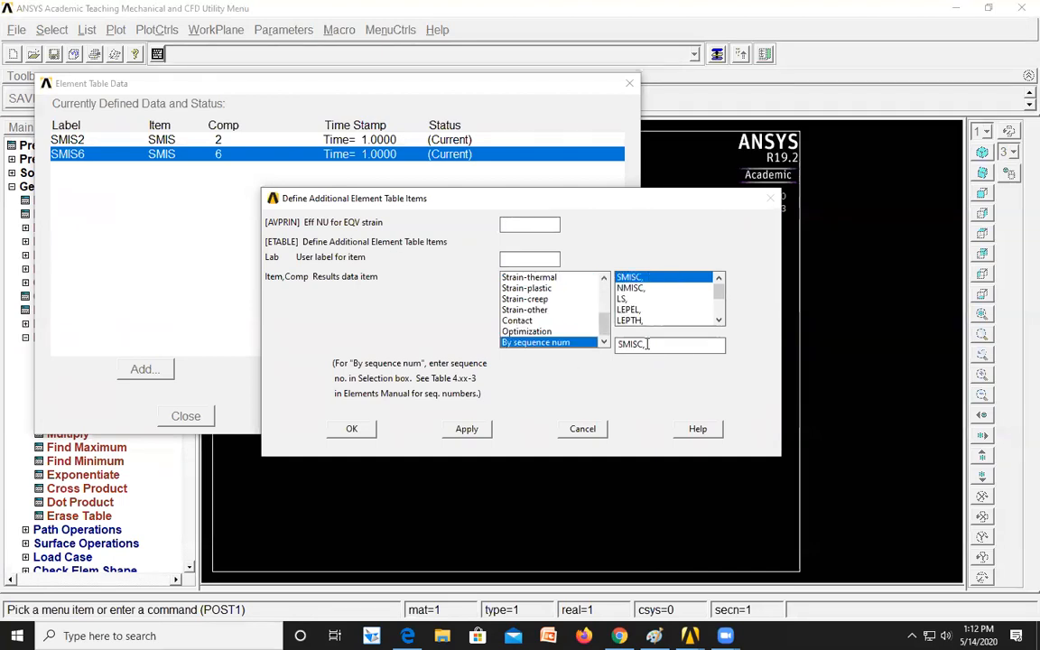
{"action": "type", "text": "6"}
{"action": "key", "text": "BackSpace"}
{"action": "type", "text": "8"}
Add an element table item by sequence number SMISC, 12 and finish the item definition
{"action": "left_click_drag", "start_coordinate": [604, 297], "coordinate": [603, 330]}
{"action": "left_click", "coordinate": [591, 342]}
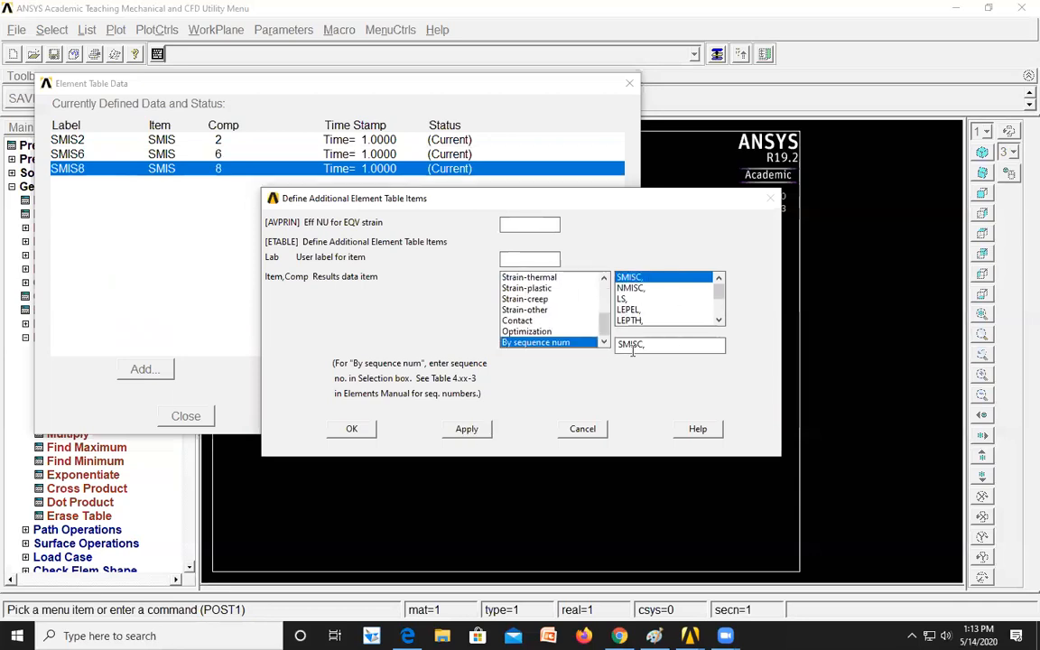
{"action": "type", "text": "12"}
{"action": "key", "text": "Return"}
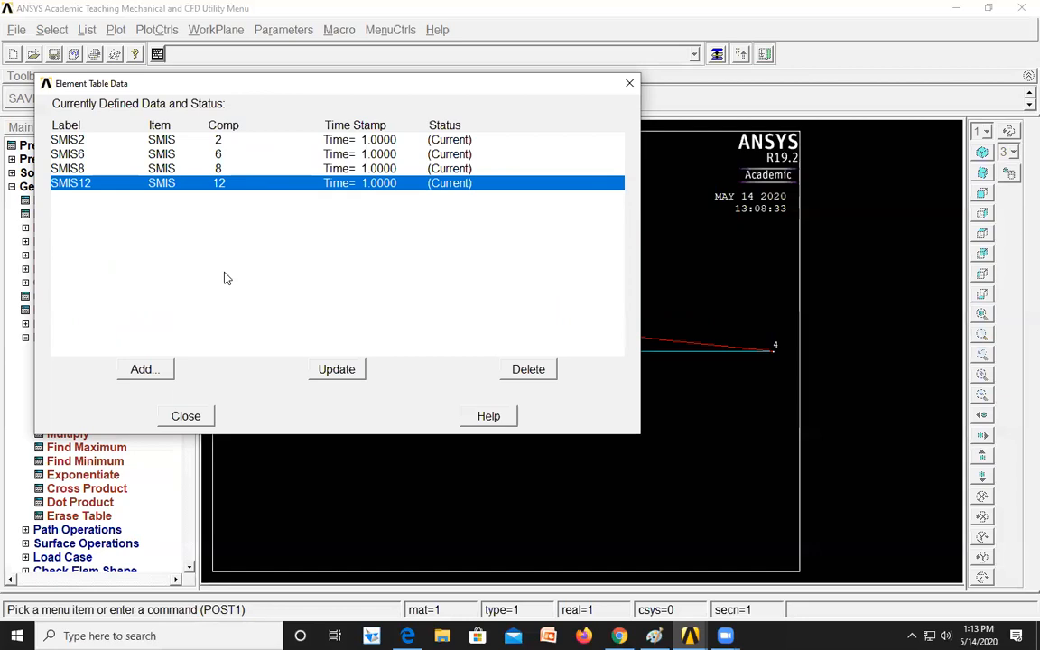
Add an element table item for the line stress by sequence number LS, 2
{"action": "left_click", "coordinate": [144, 369]}
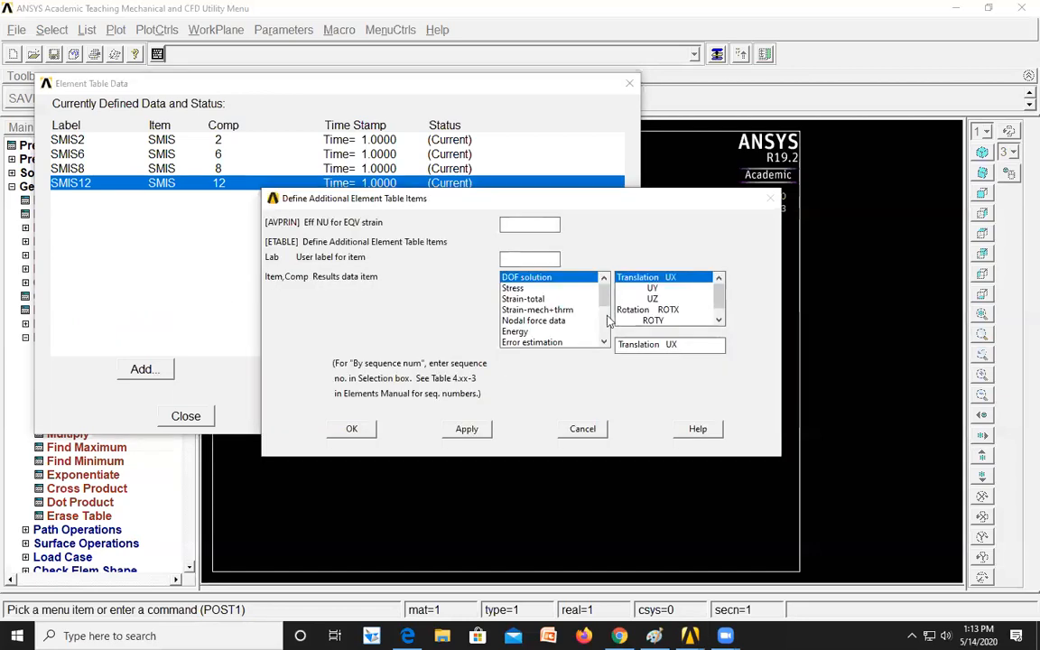
{"action": "scroll", "coordinate": [600, 341], "scroll_direction": "down", "scroll_amount": 3}
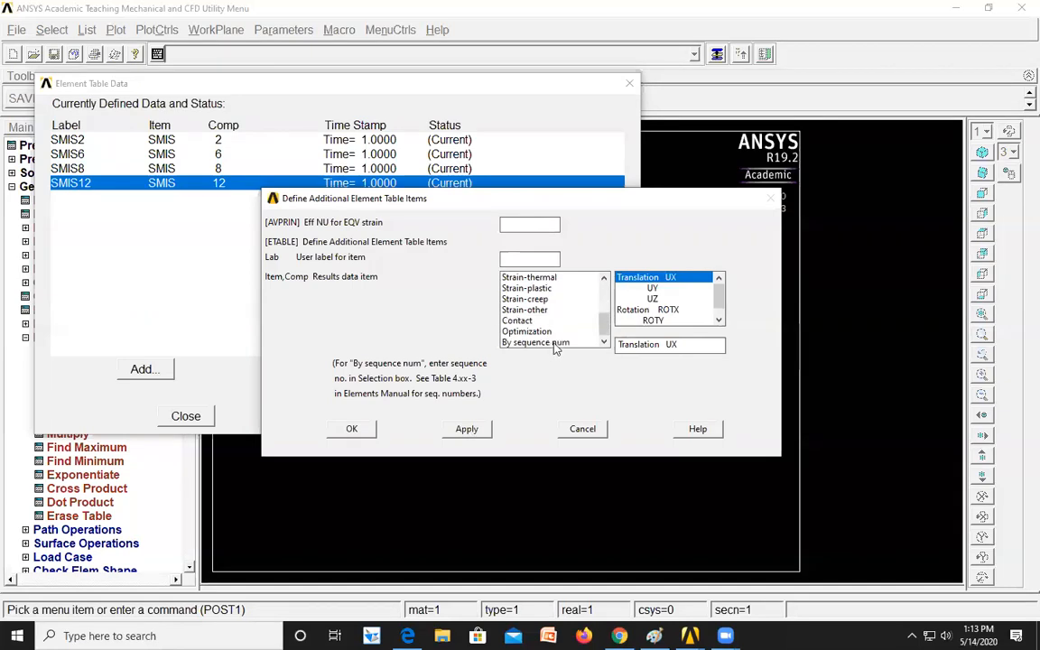
{"action": "left_click", "coordinate": [542, 343]}
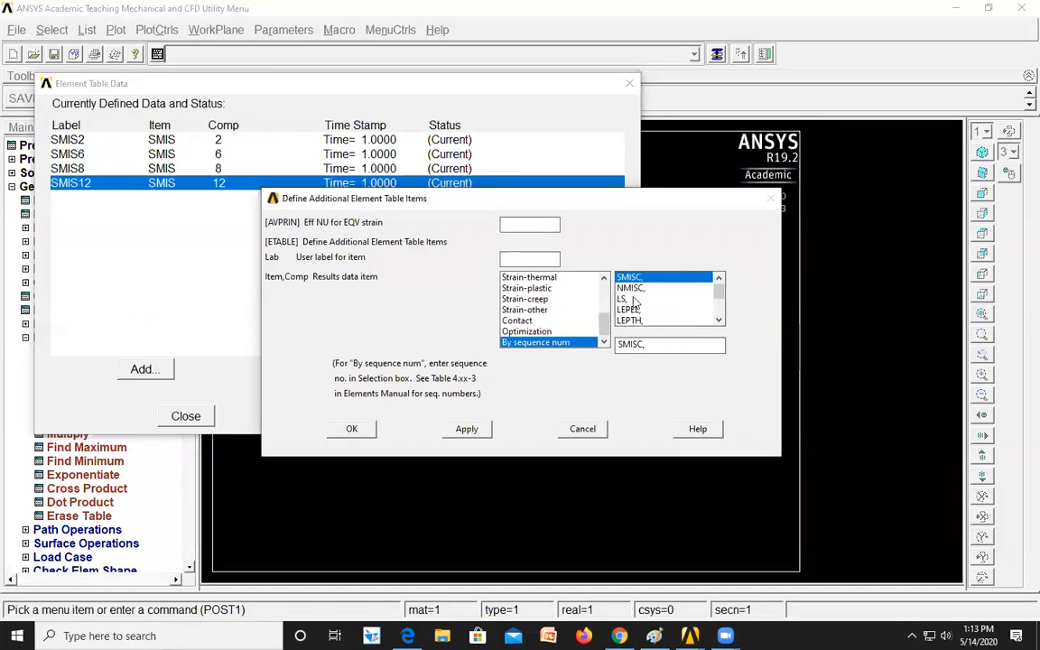
{"action": "left_click", "coordinate": [633, 299]}
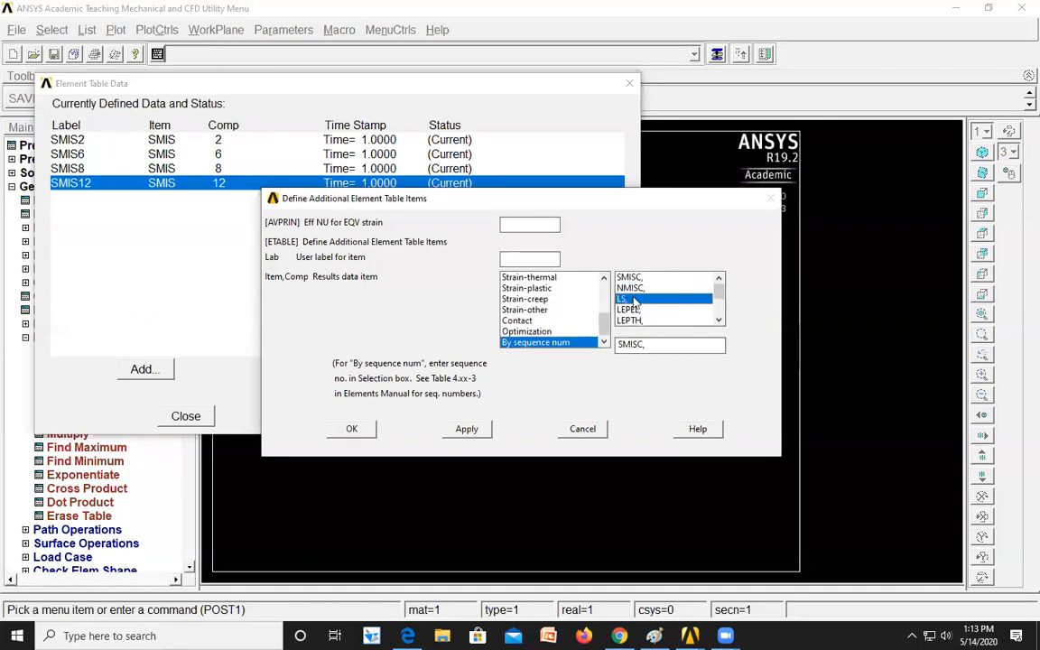
{"action": "left_click", "coordinate": [637, 344]}
{"action": "type", "text": "2"}
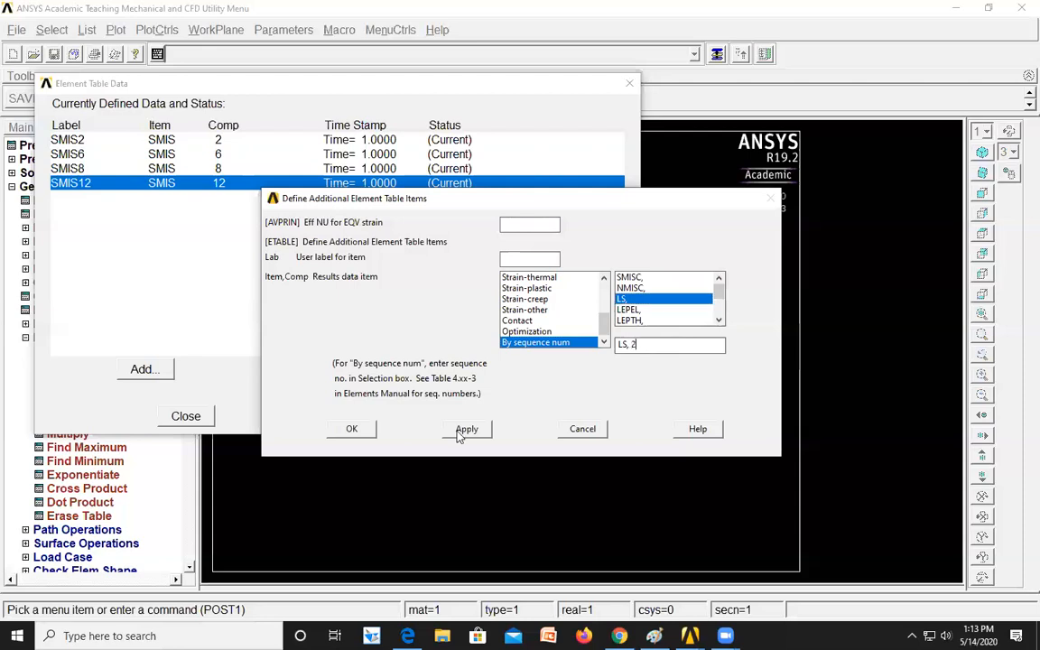
{"action": "left_click", "coordinate": [463, 430]}
Add the element table item LS, 5 by sequence number and close the element table data
{"action": "scroll", "coordinate": [569, 348], "scroll_direction": "down", "scroll_amount": 3}
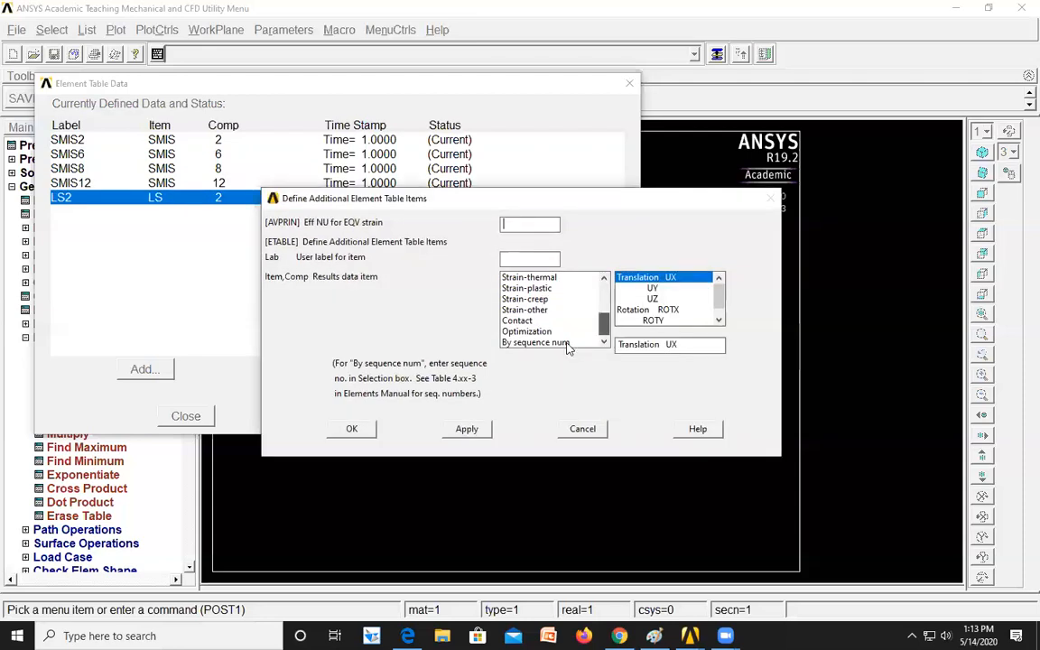
{"action": "left_click", "coordinate": [542, 342]}
{"action": "left_click", "coordinate": [627, 299]}
{"action": "left_click", "coordinate": [667, 348]}
{"action": "type", "text": "5"}
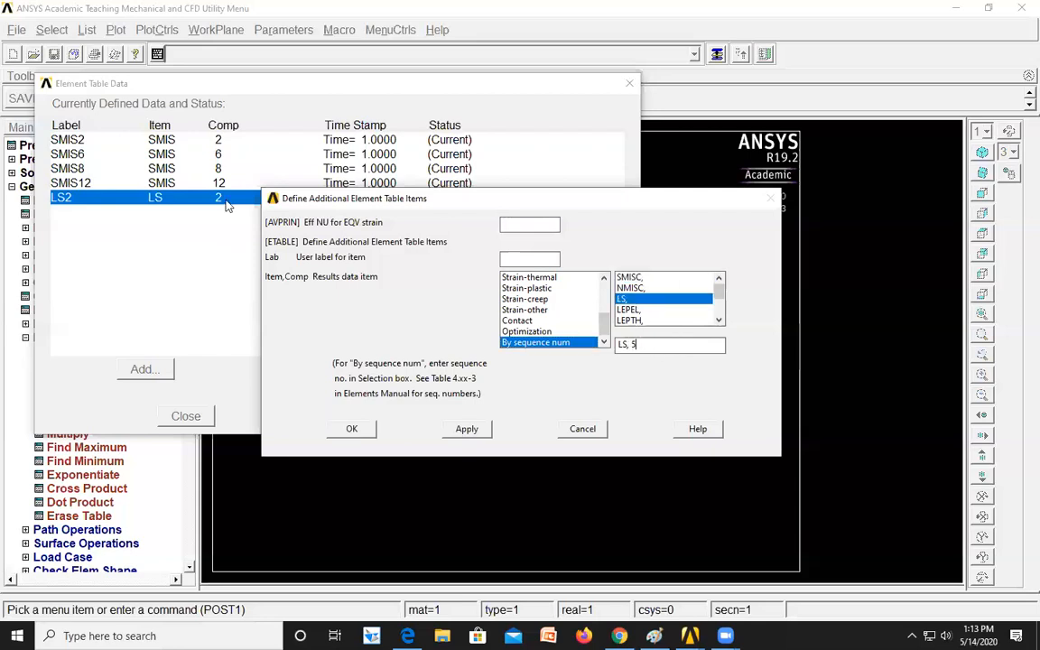
{"action": "key", "text": "Return"}
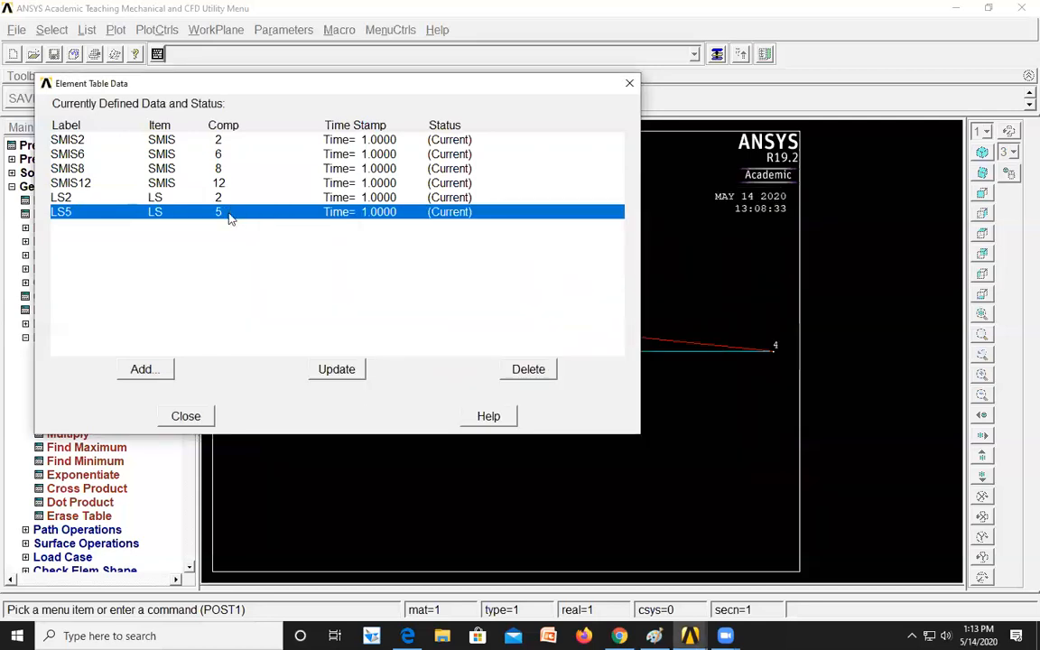
{"action": "left_click", "coordinate": [198, 417]}
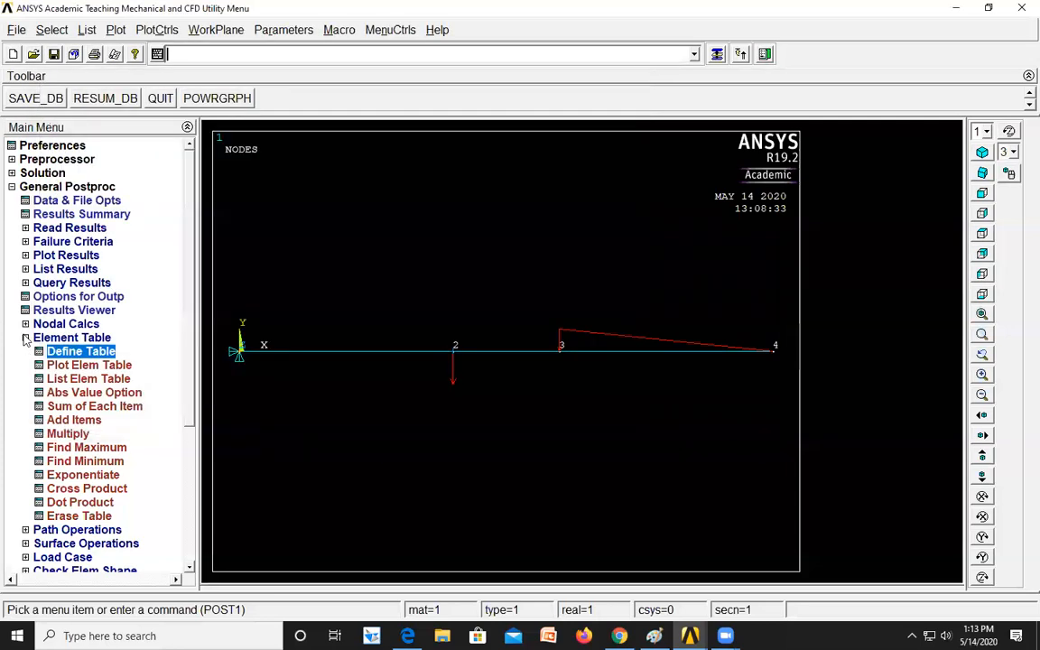
Plot the line-element results on the undeformed shape with SMIS2 at node I and SMIS8 at node J
{"action": "left_click", "coordinate": [56, 259]}
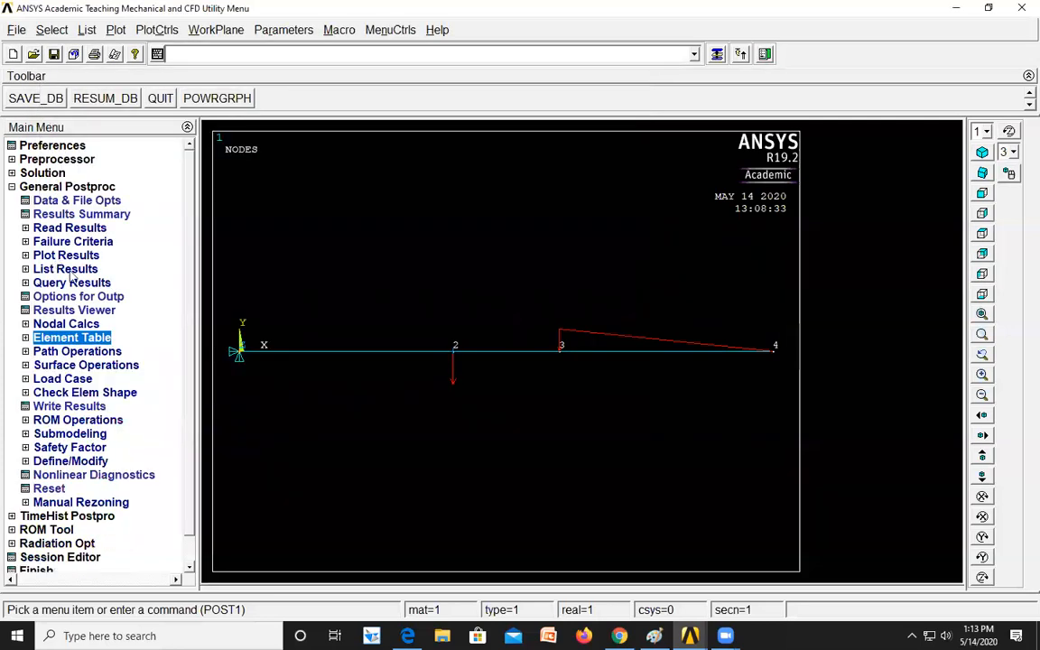
{"action": "left_click", "coordinate": [74, 258]}
{"action": "left_click", "coordinate": [81, 283]}
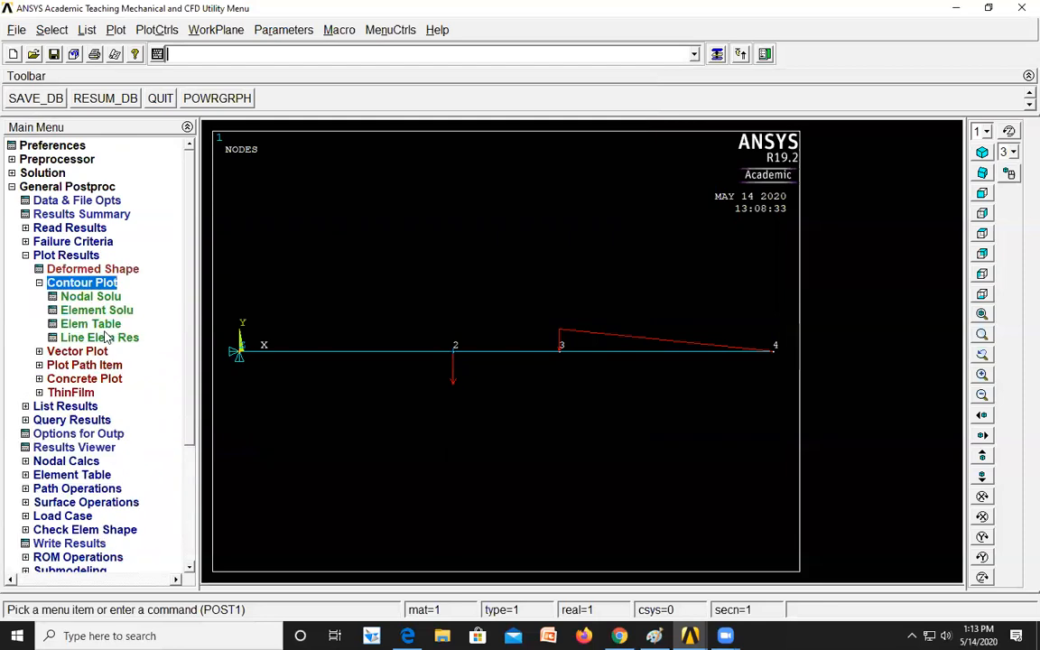
{"action": "left_click", "coordinate": [101, 338]}
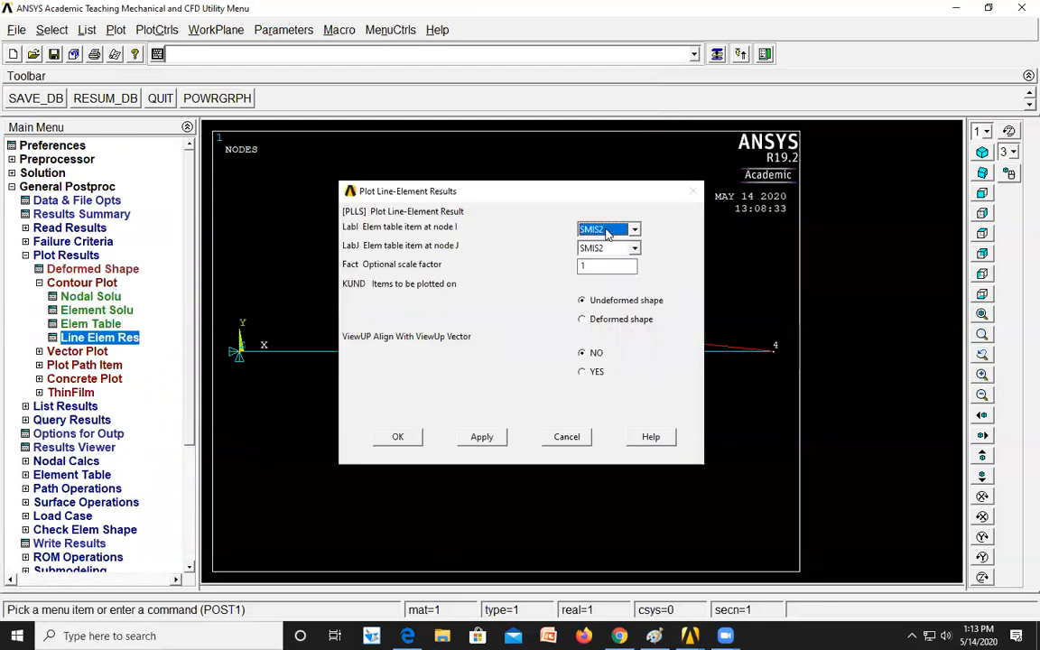
{"action": "left_click", "coordinate": [607, 233]}
{"action": "left_click", "coordinate": [357, 236]}
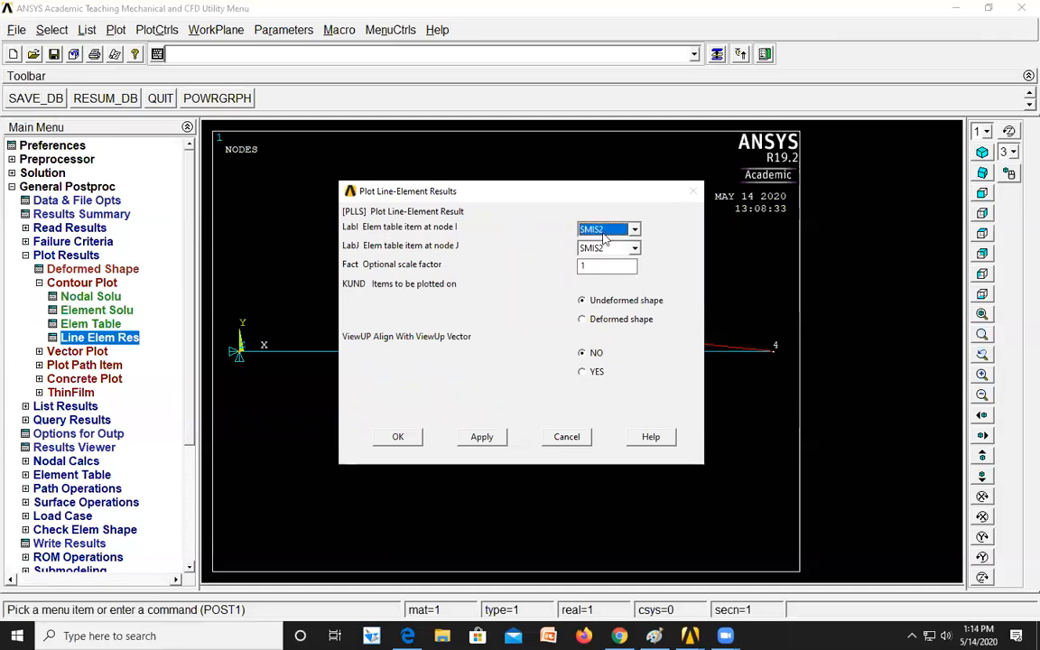
{"action": "left_click", "coordinate": [608, 253]}
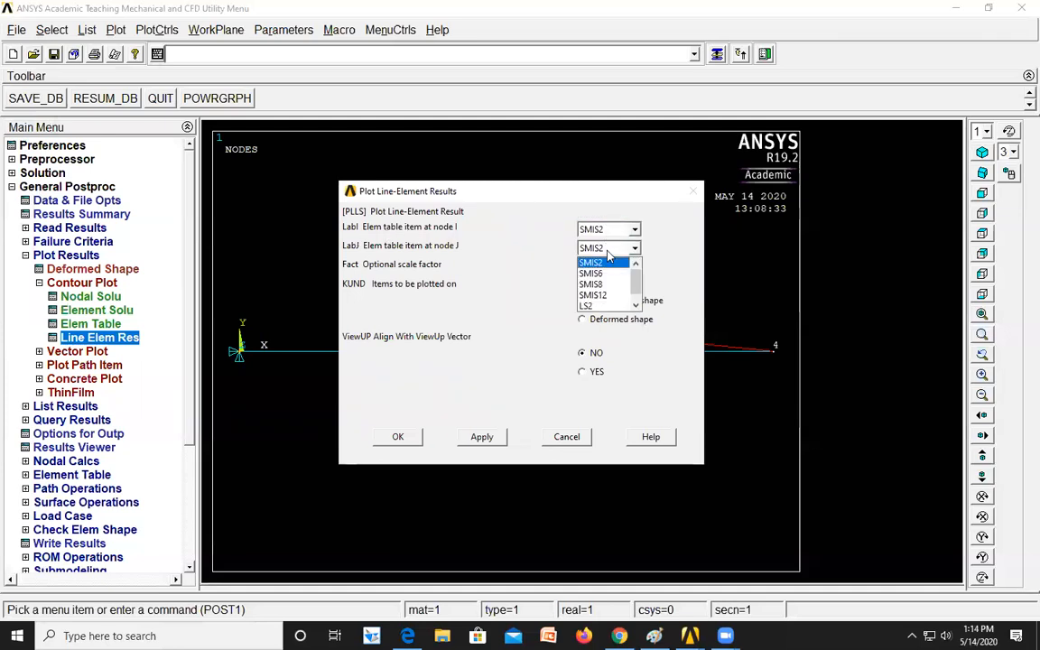
{"action": "left_click", "coordinate": [606, 285]}
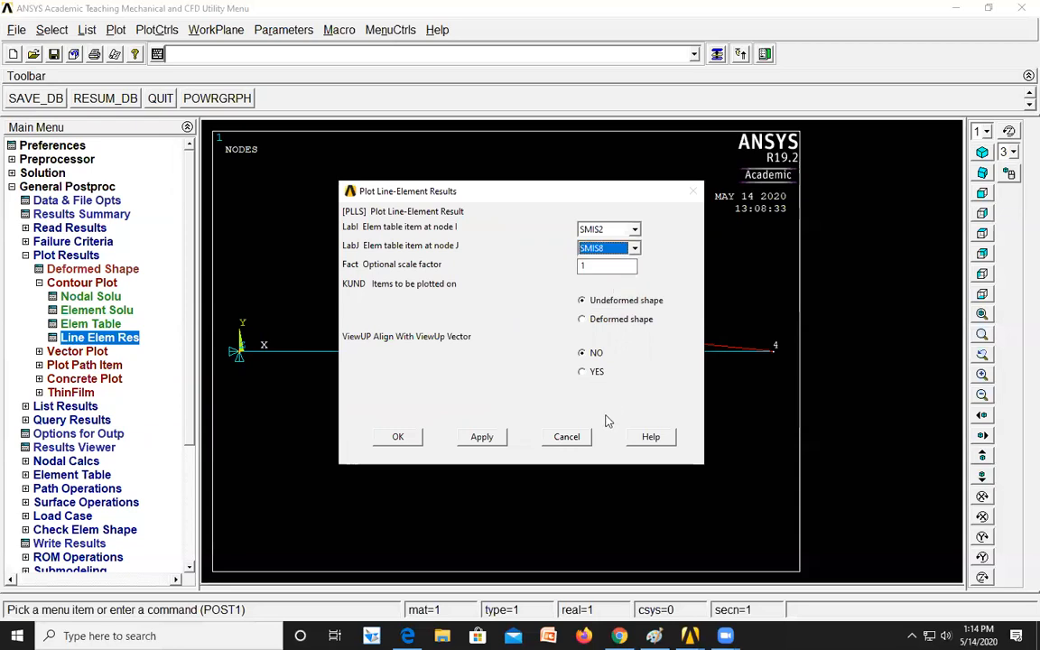
{"action": "left_click", "coordinate": [398, 436]}
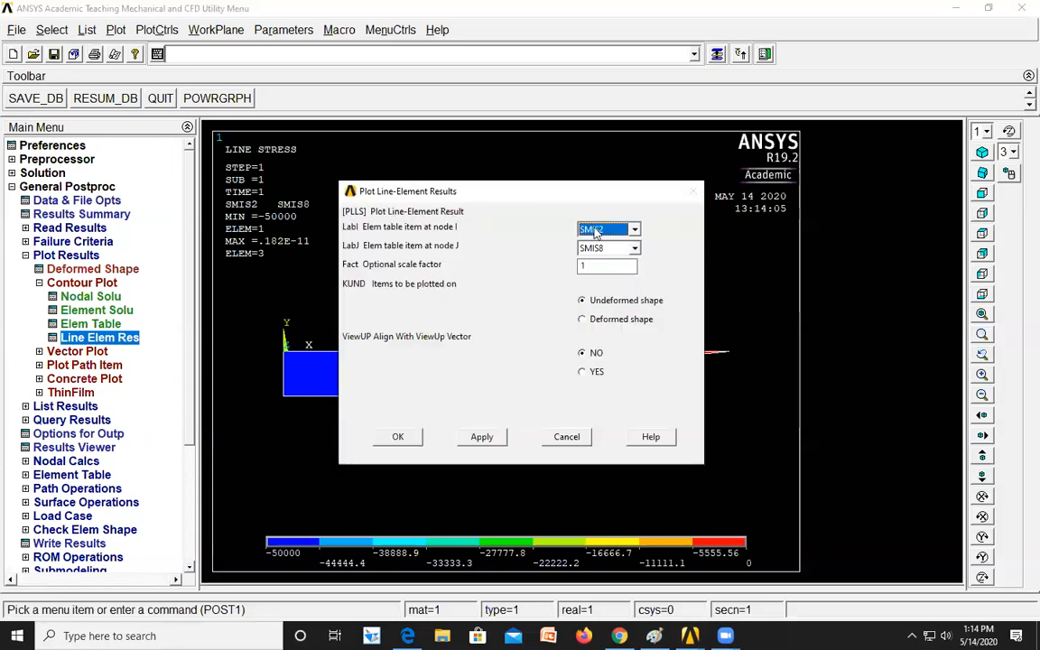
Plot the line-element results on the undeformed shape with SMIS6 at node I and SMIS12 at node J
{"action": "left_click", "coordinate": [596, 231]}
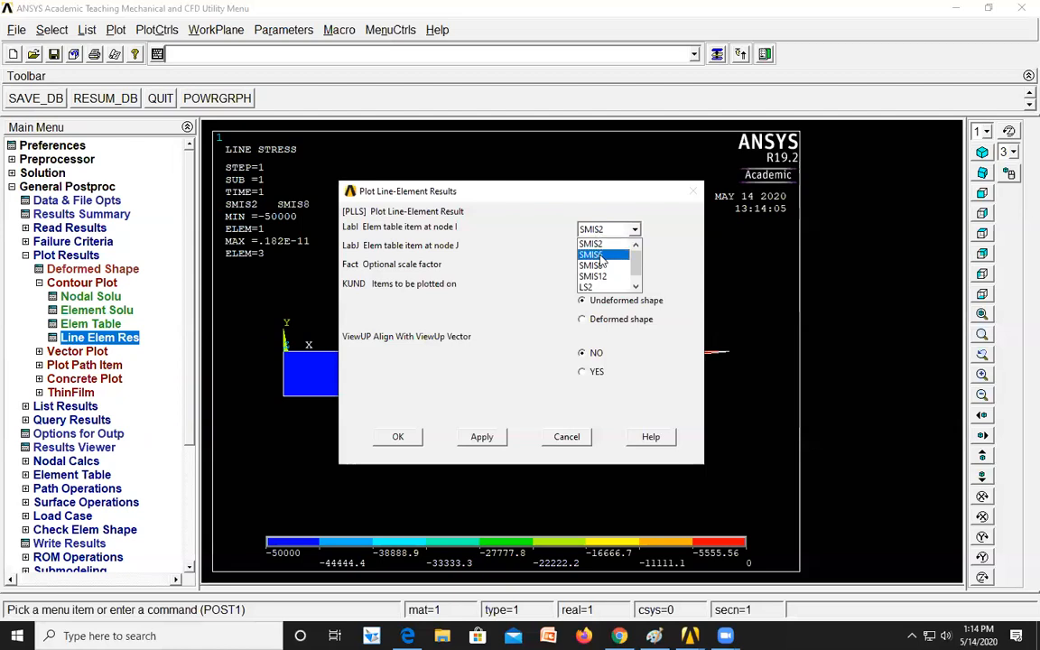
{"action": "left_click", "coordinate": [601, 256]}
{"action": "left_click", "coordinate": [607, 247]}
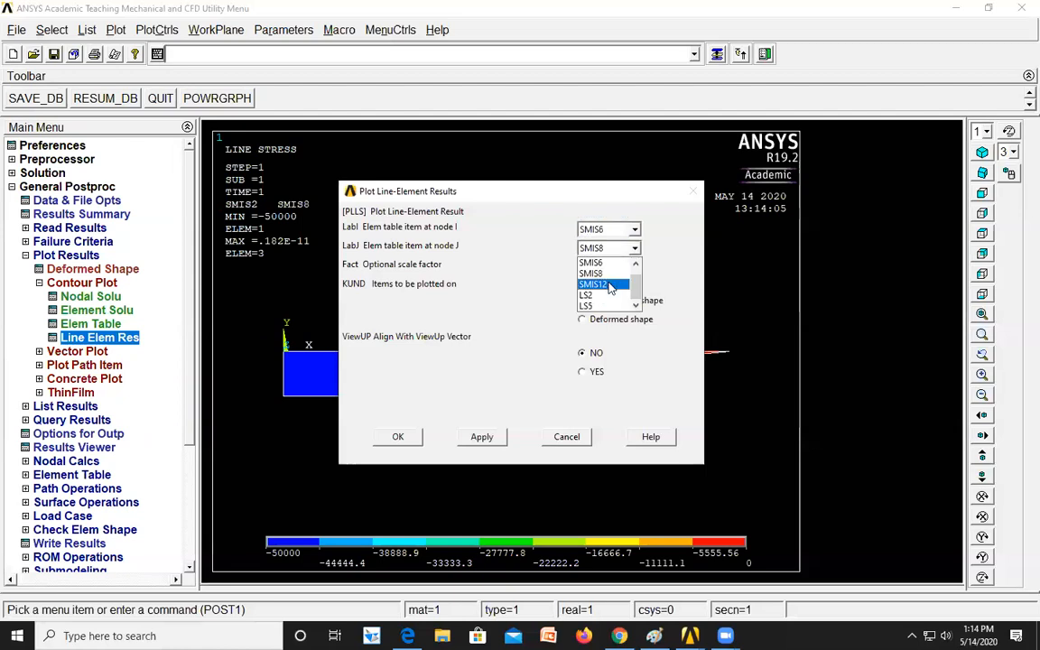
{"action": "left_click", "coordinate": [599, 284]}
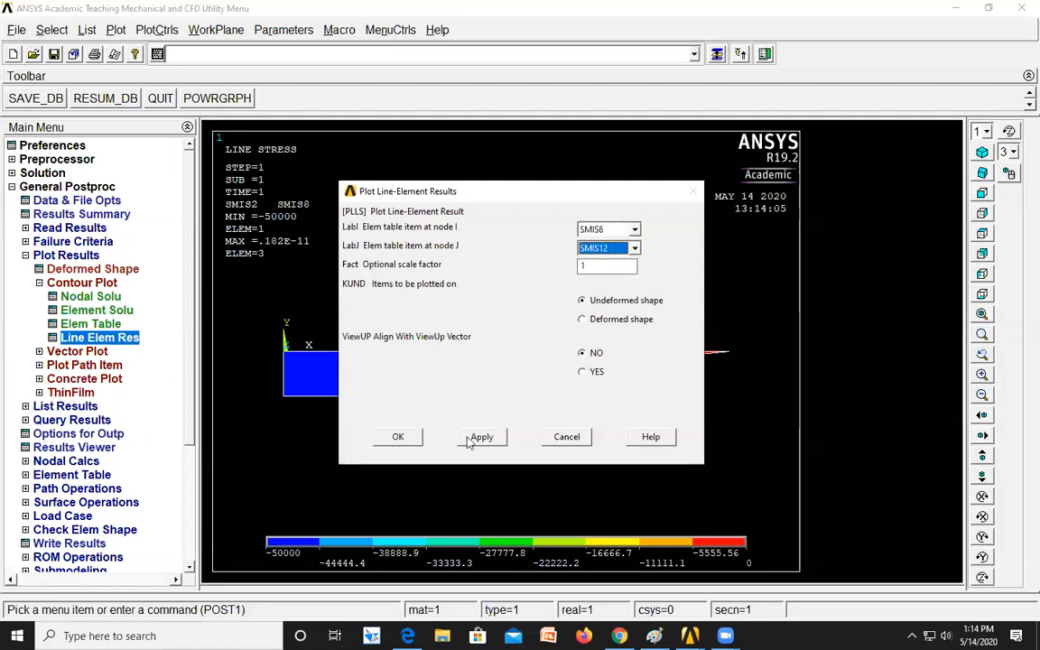
{"action": "left_click", "coordinate": [398, 436]}
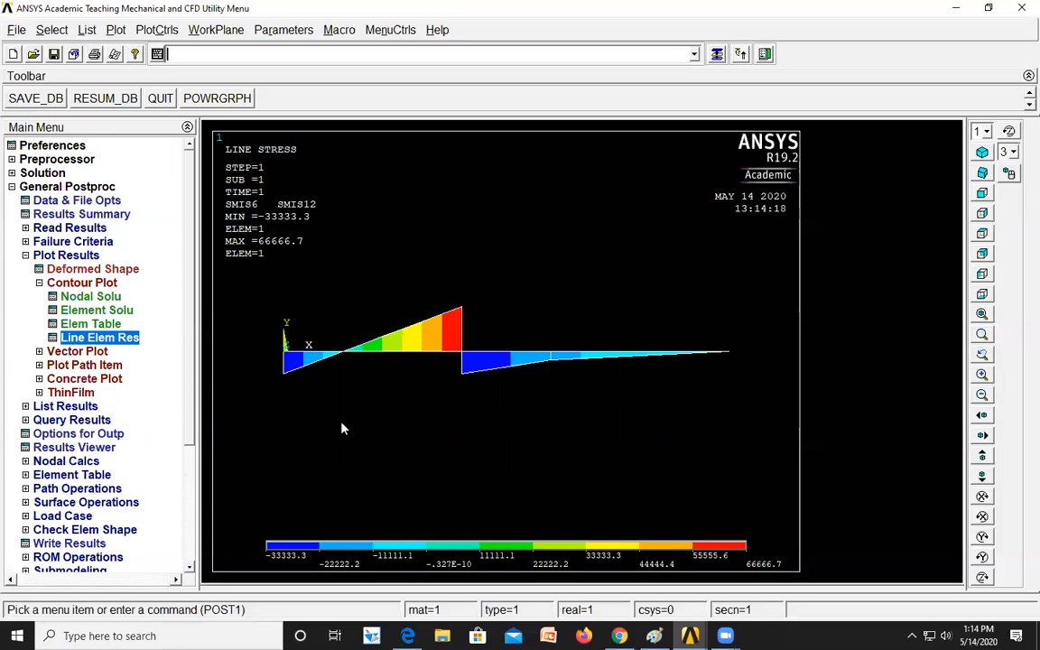
Plot the line-element results on the undeformed shape with LS2 at node I and LS5 at node J
{"action": "left_click", "coordinate": [121, 341]}
{"action": "left_click", "coordinate": [610, 231]}
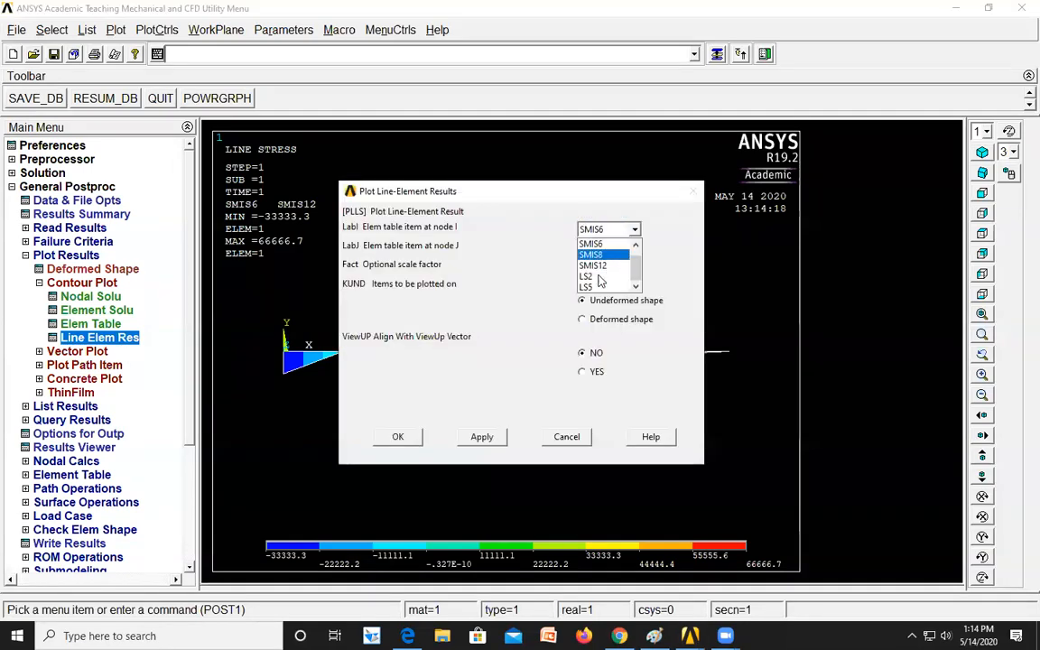
{"action": "left_click", "coordinate": [598, 276]}
{"action": "left_click", "coordinate": [610, 247]}
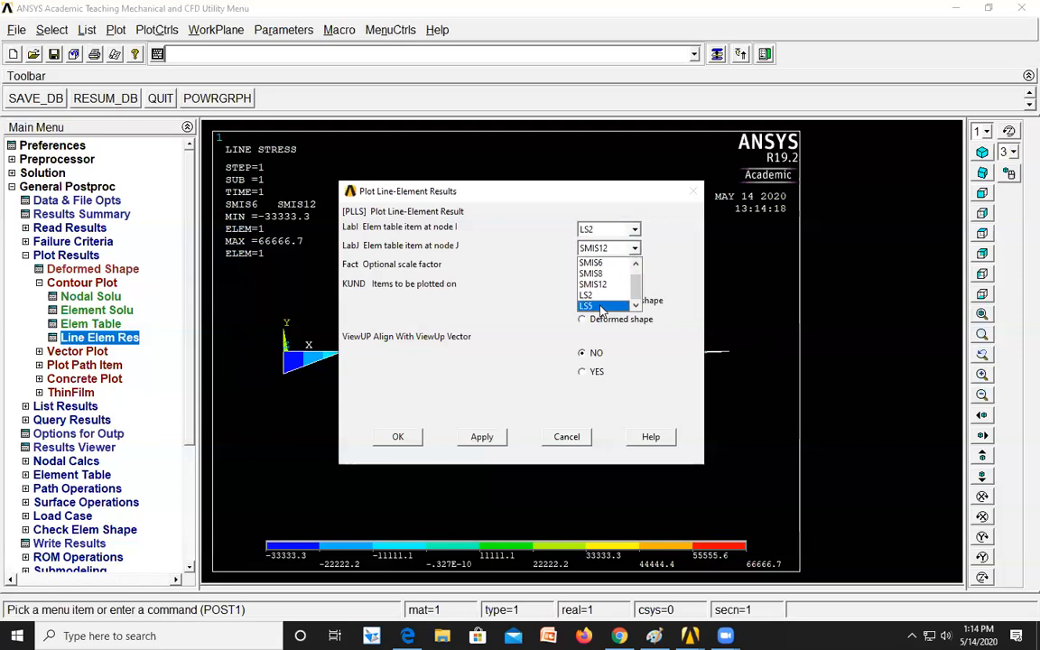
{"action": "left_click", "coordinate": [603, 306]}
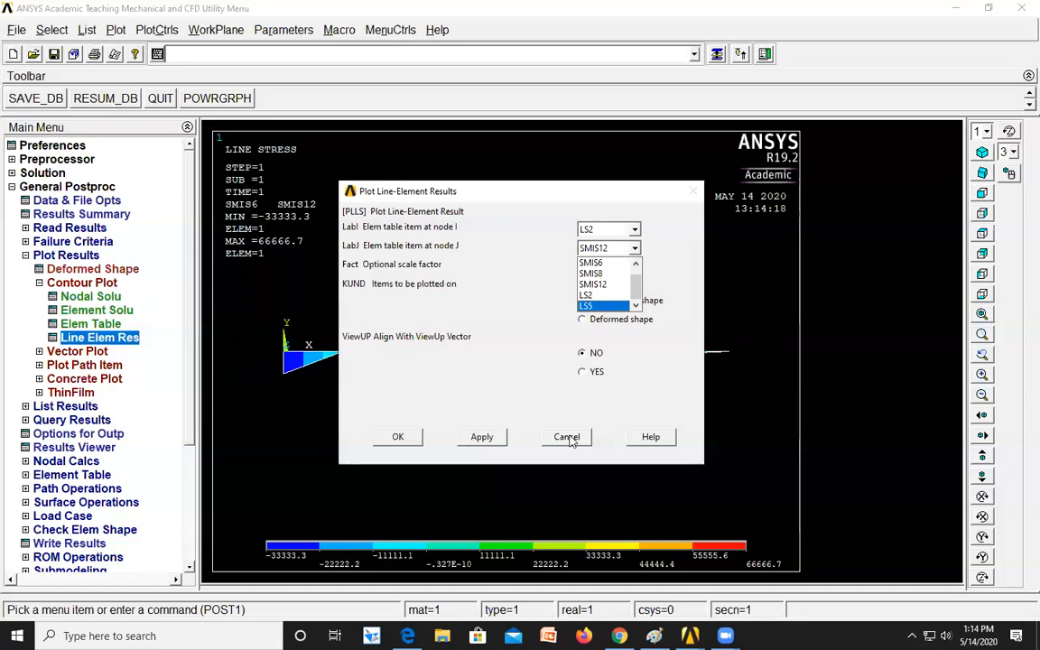
{"action": "left_click", "coordinate": [398, 437]}
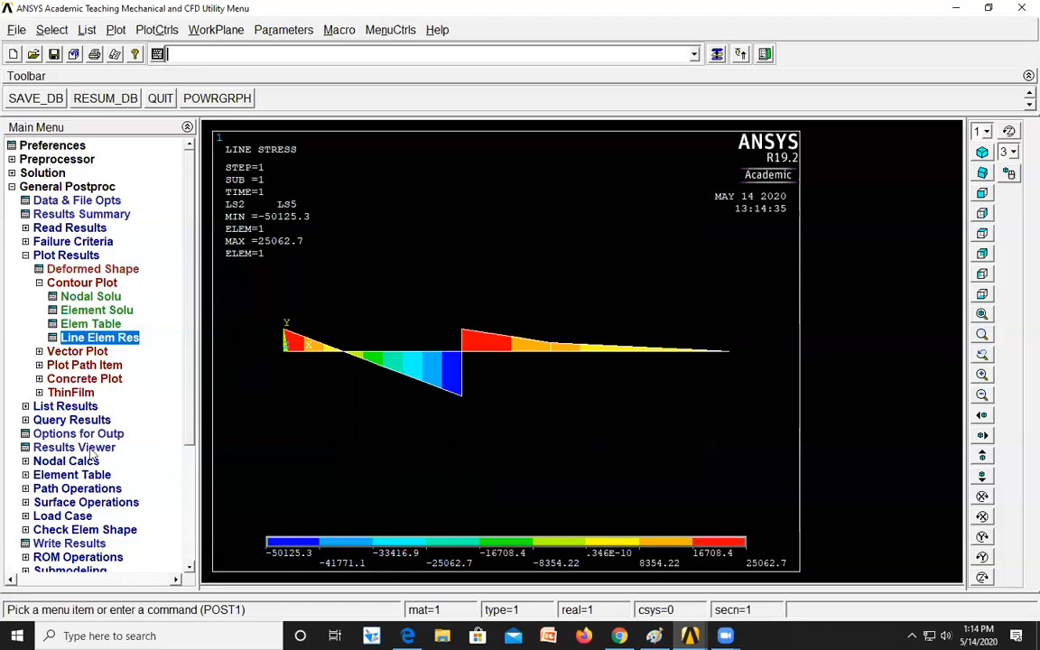
List the nodal DOF solution for the Y-component of displacement, review it and close the listing
{"action": "left_click", "coordinate": [65, 406]}
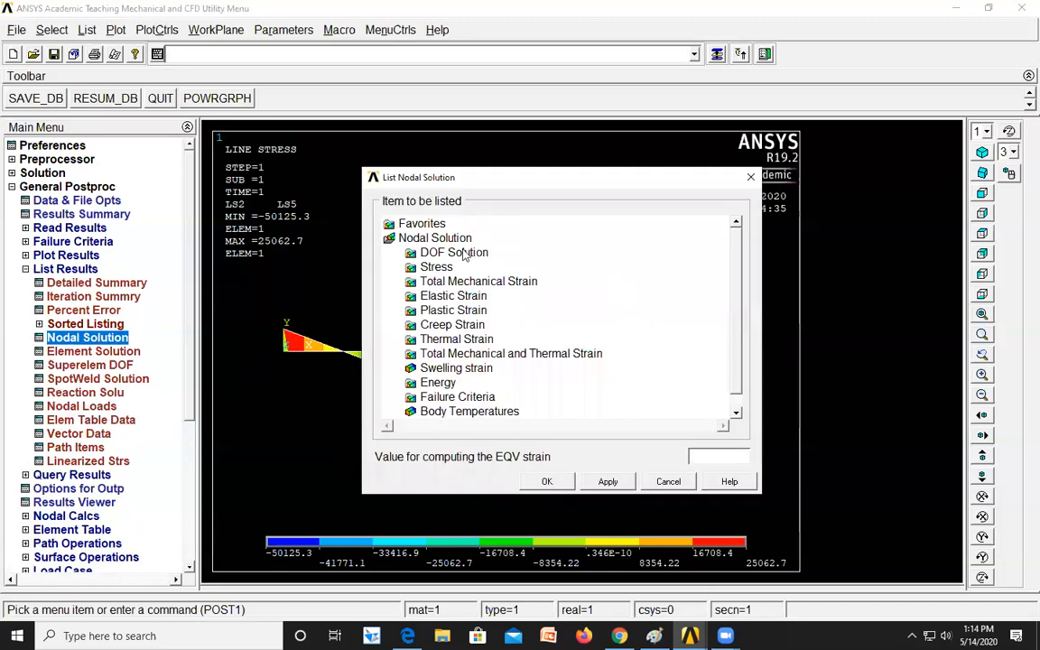
{"action": "left_click", "coordinate": [462, 255]}
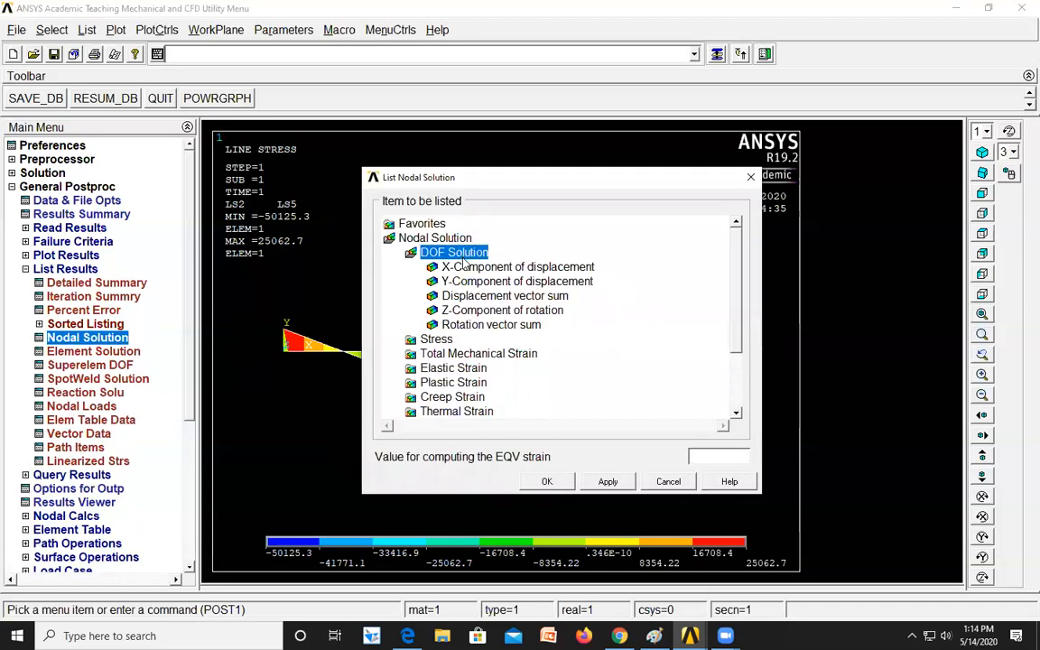
{"action": "left_click", "coordinate": [501, 283]}
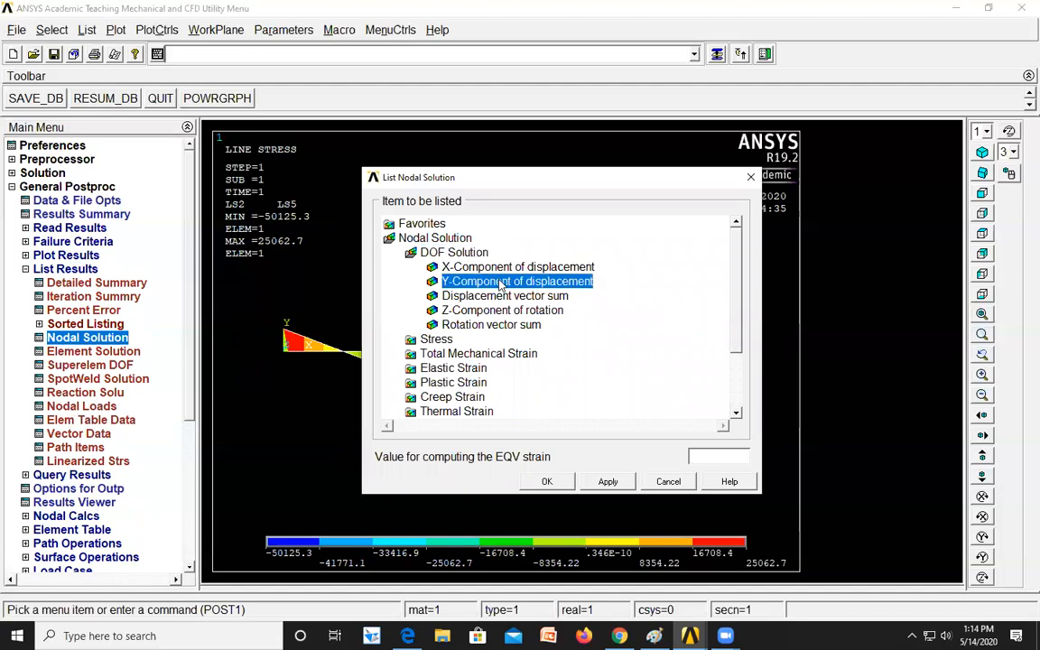
{"action": "left_click", "coordinate": [549, 482]}
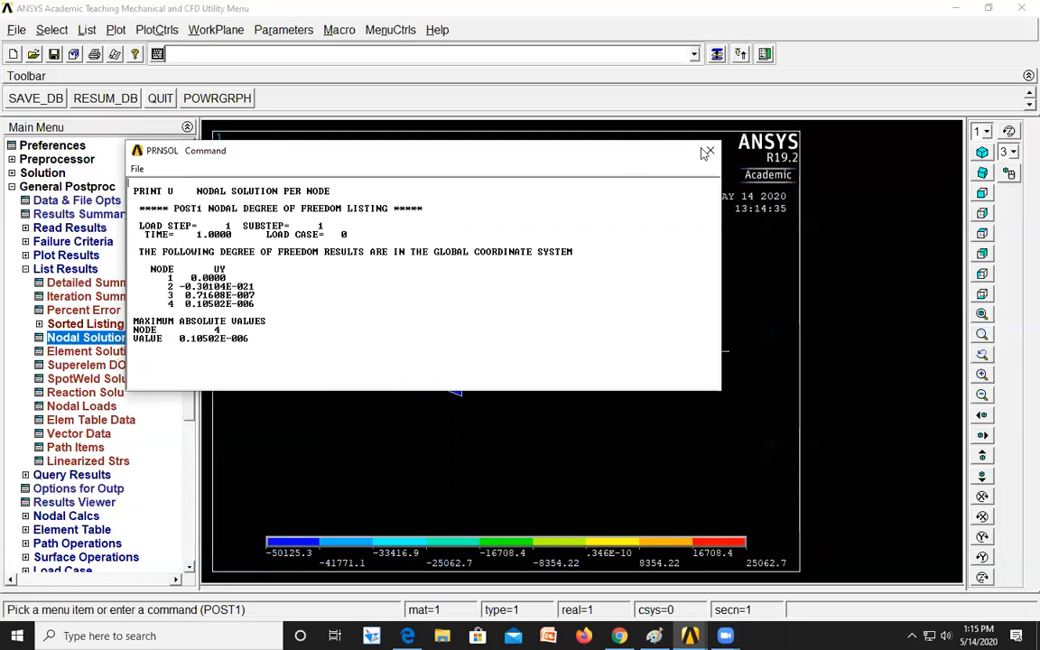
{"action": "left_click", "coordinate": [723, 237]}
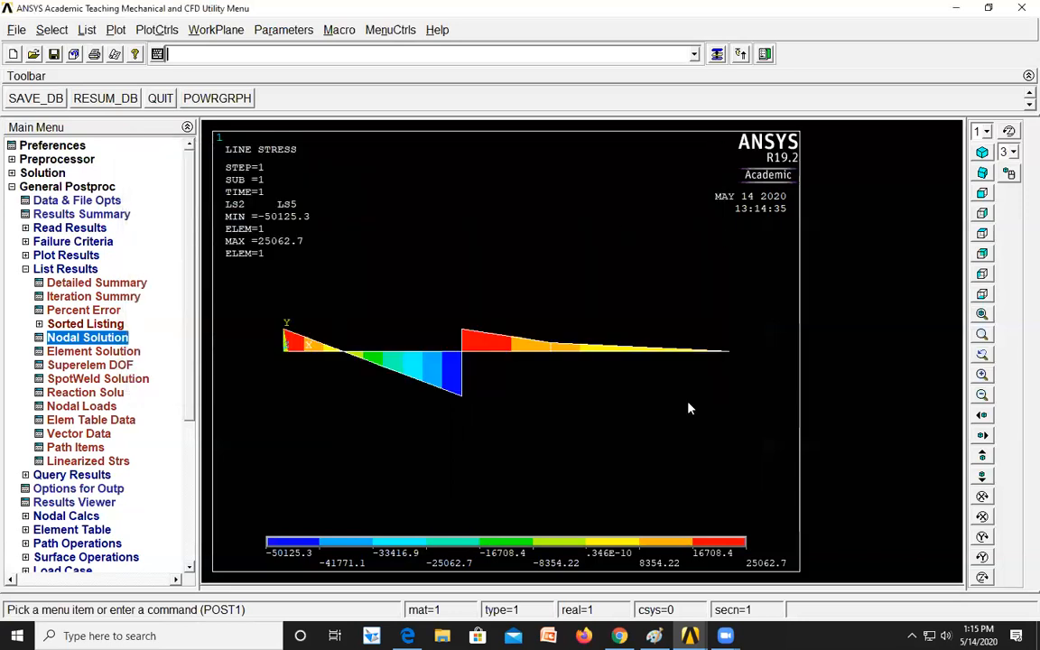